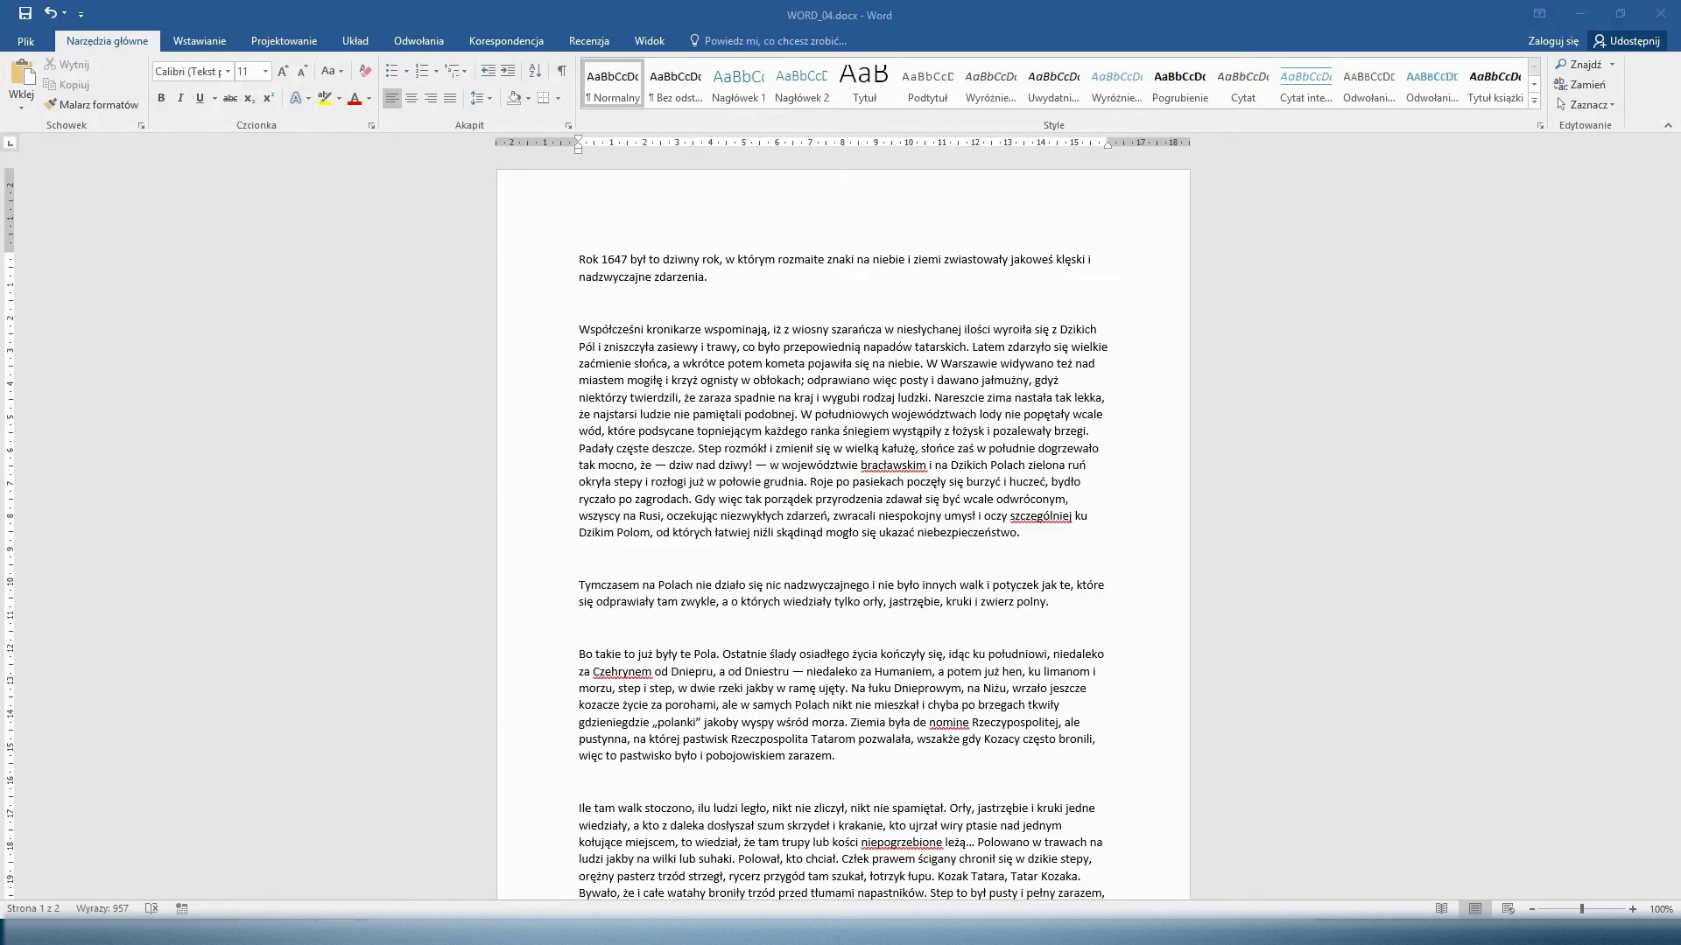
Center the Współcześni kronikarze paragraph and right-align the Tymczasem paragraph.
scroll(843, 525, "down", 2)
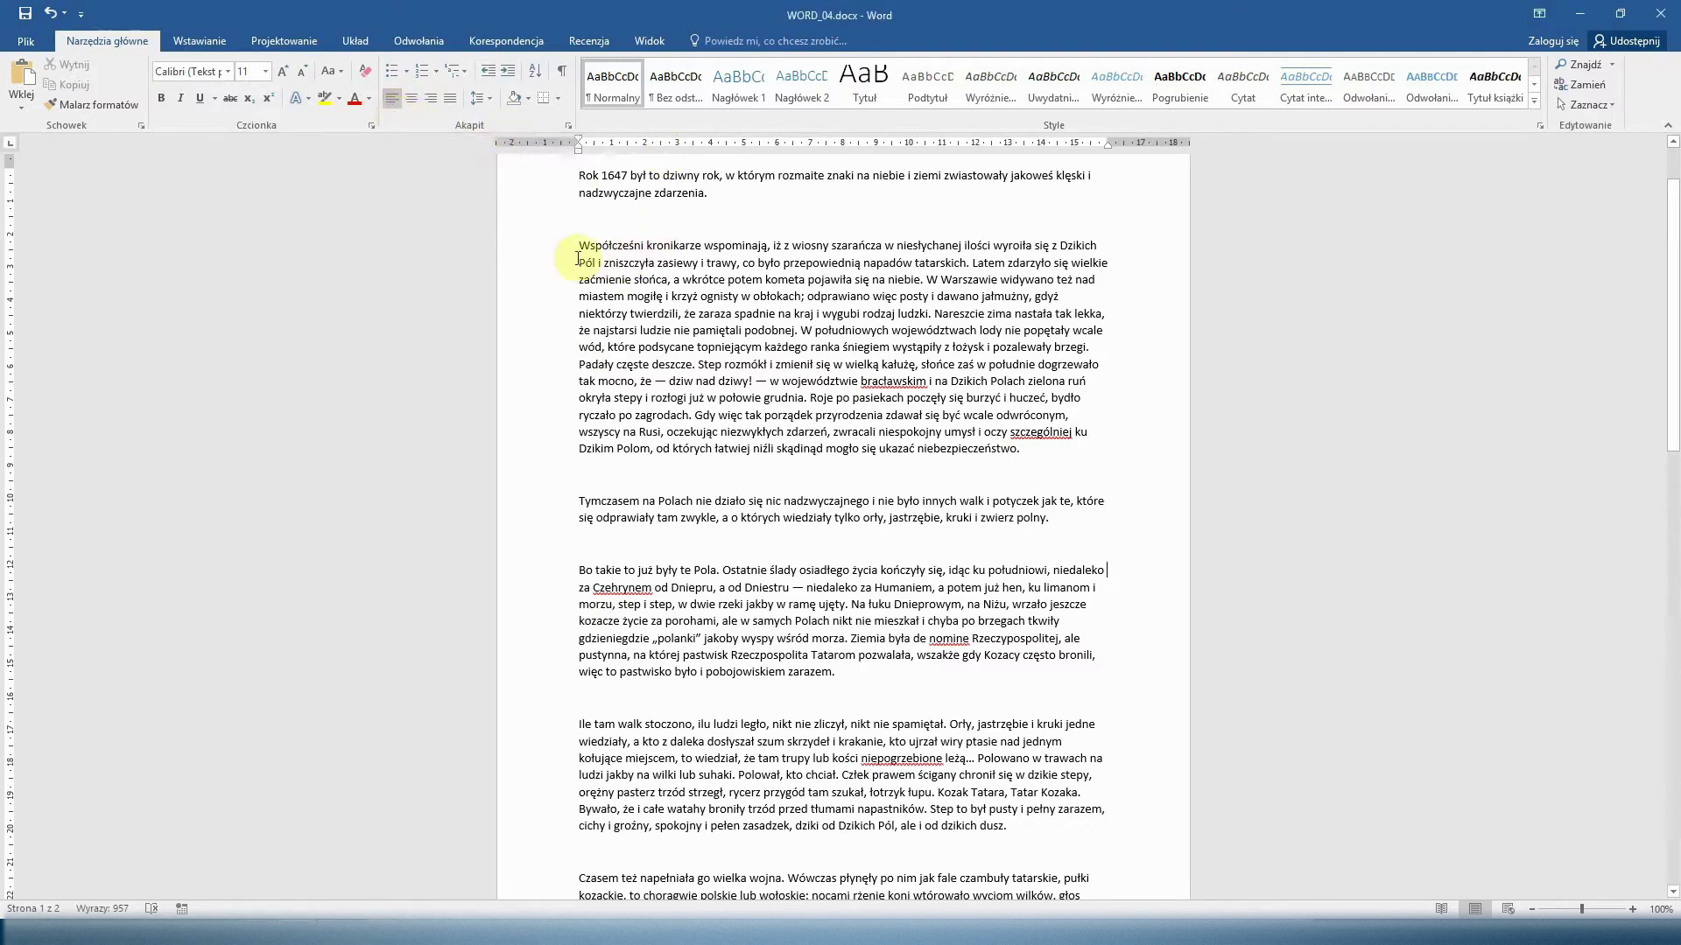
mouse_move(574, 245)
left_mouse_down()
mouse_move(705, 348)
mouse_move(1068, 451)
left_mouse_up()
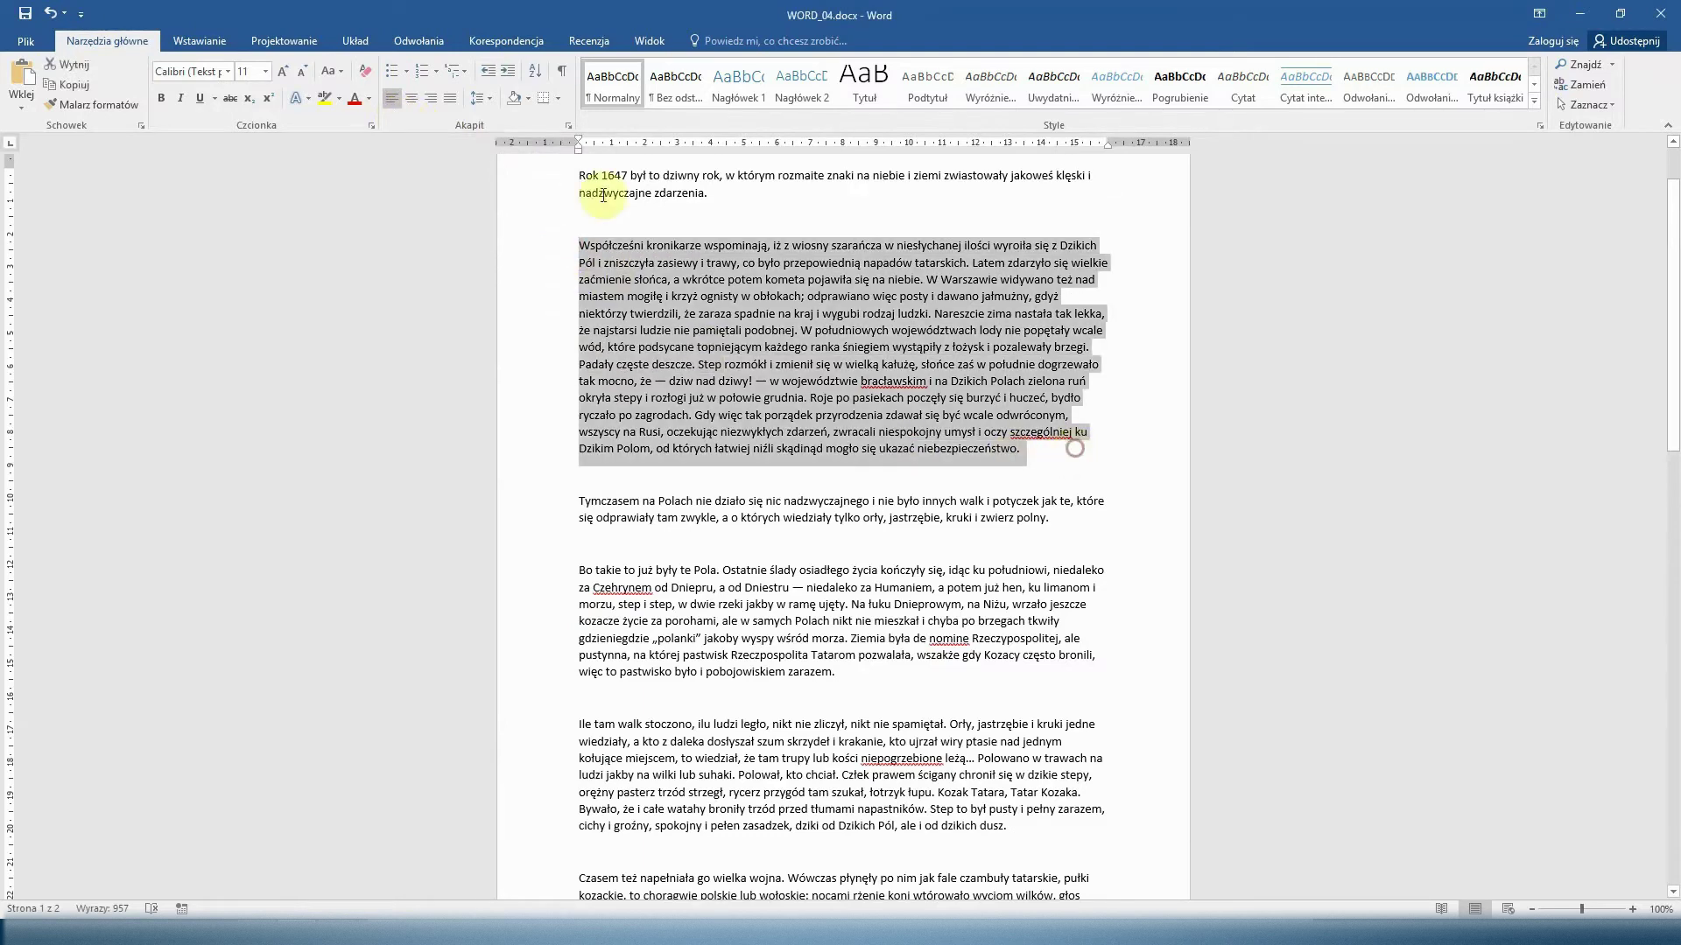
left_click(408, 99)
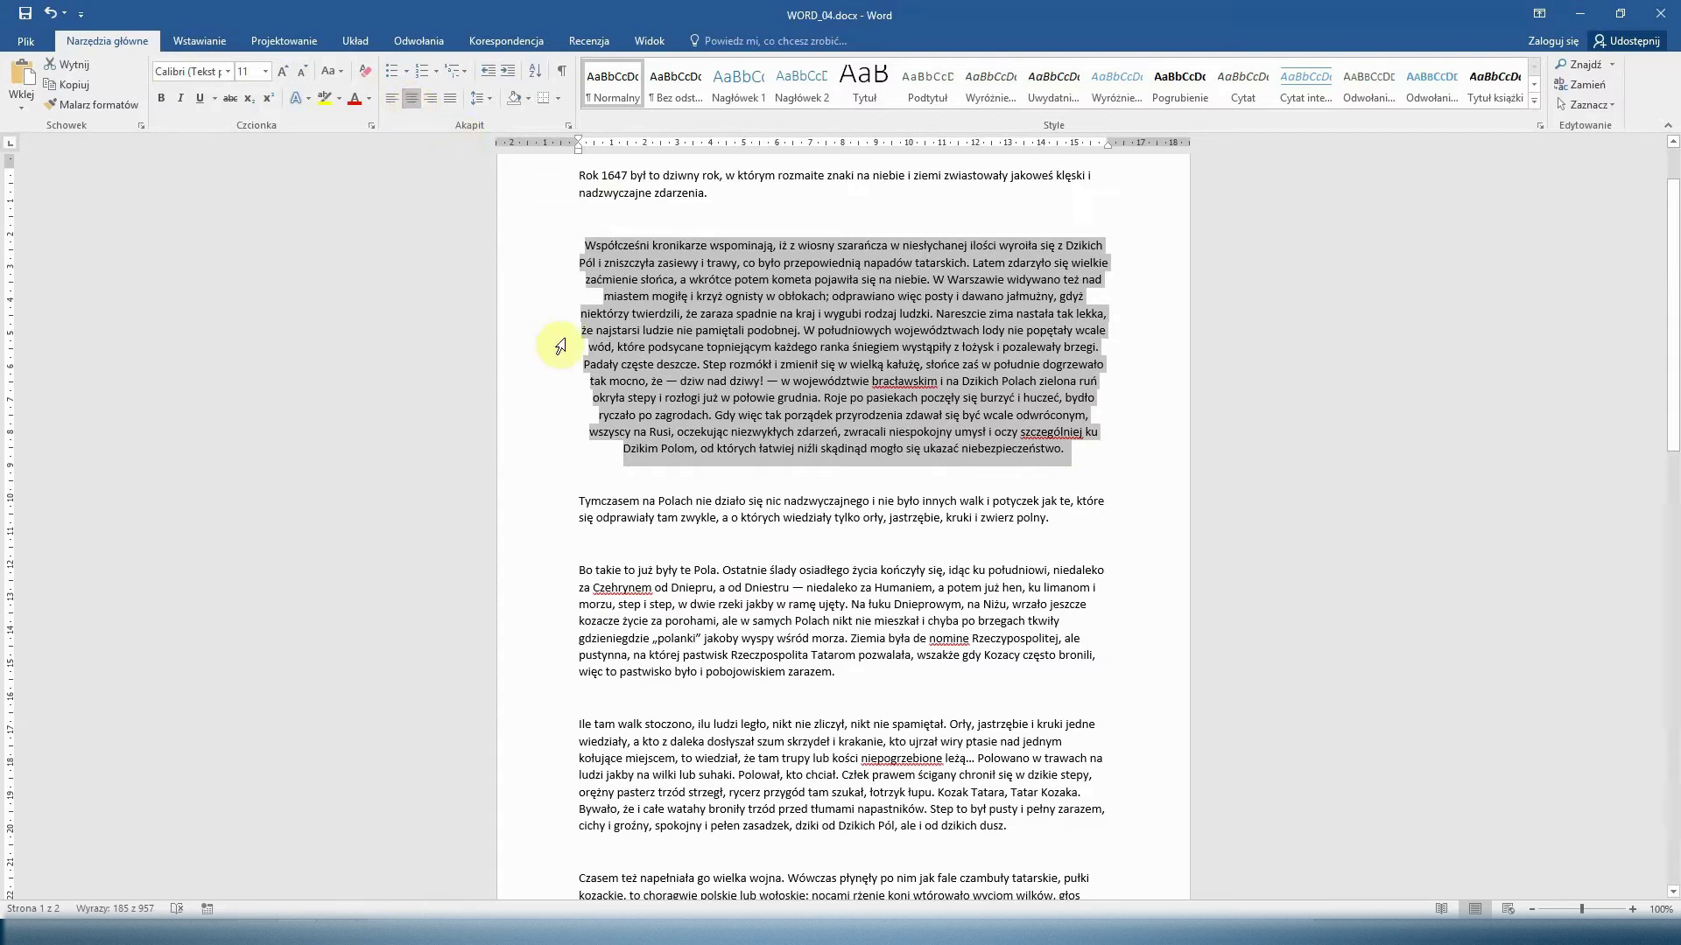
left_click_drag(576, 499, 1055, 518)
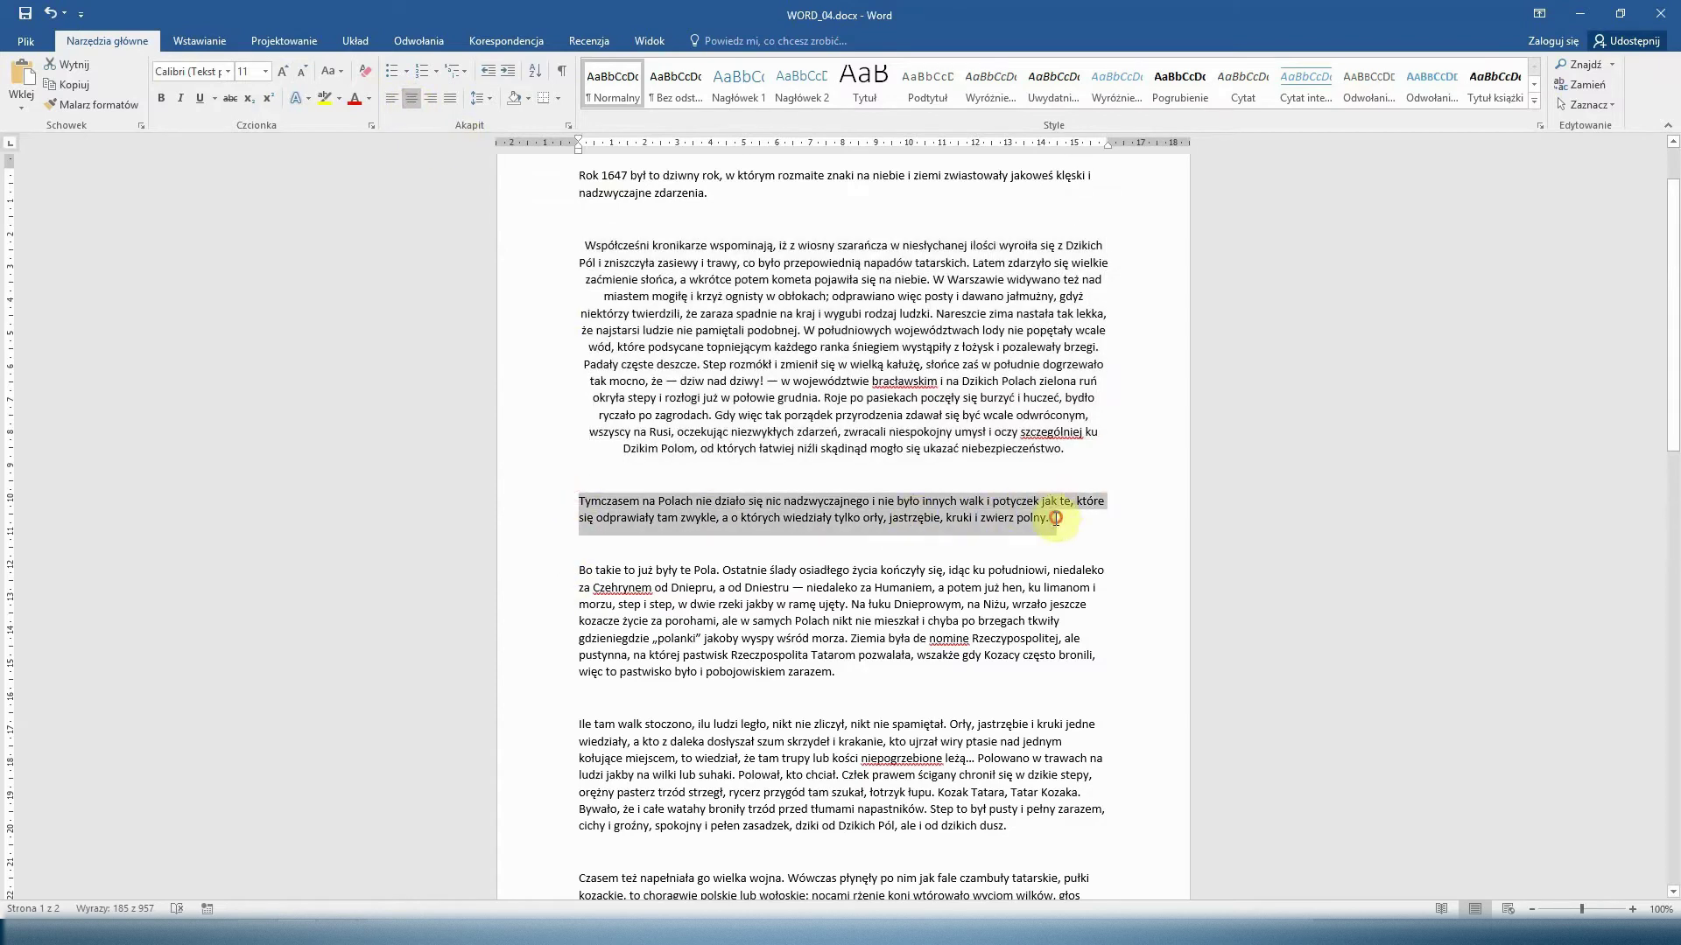
left_click(428, 98)
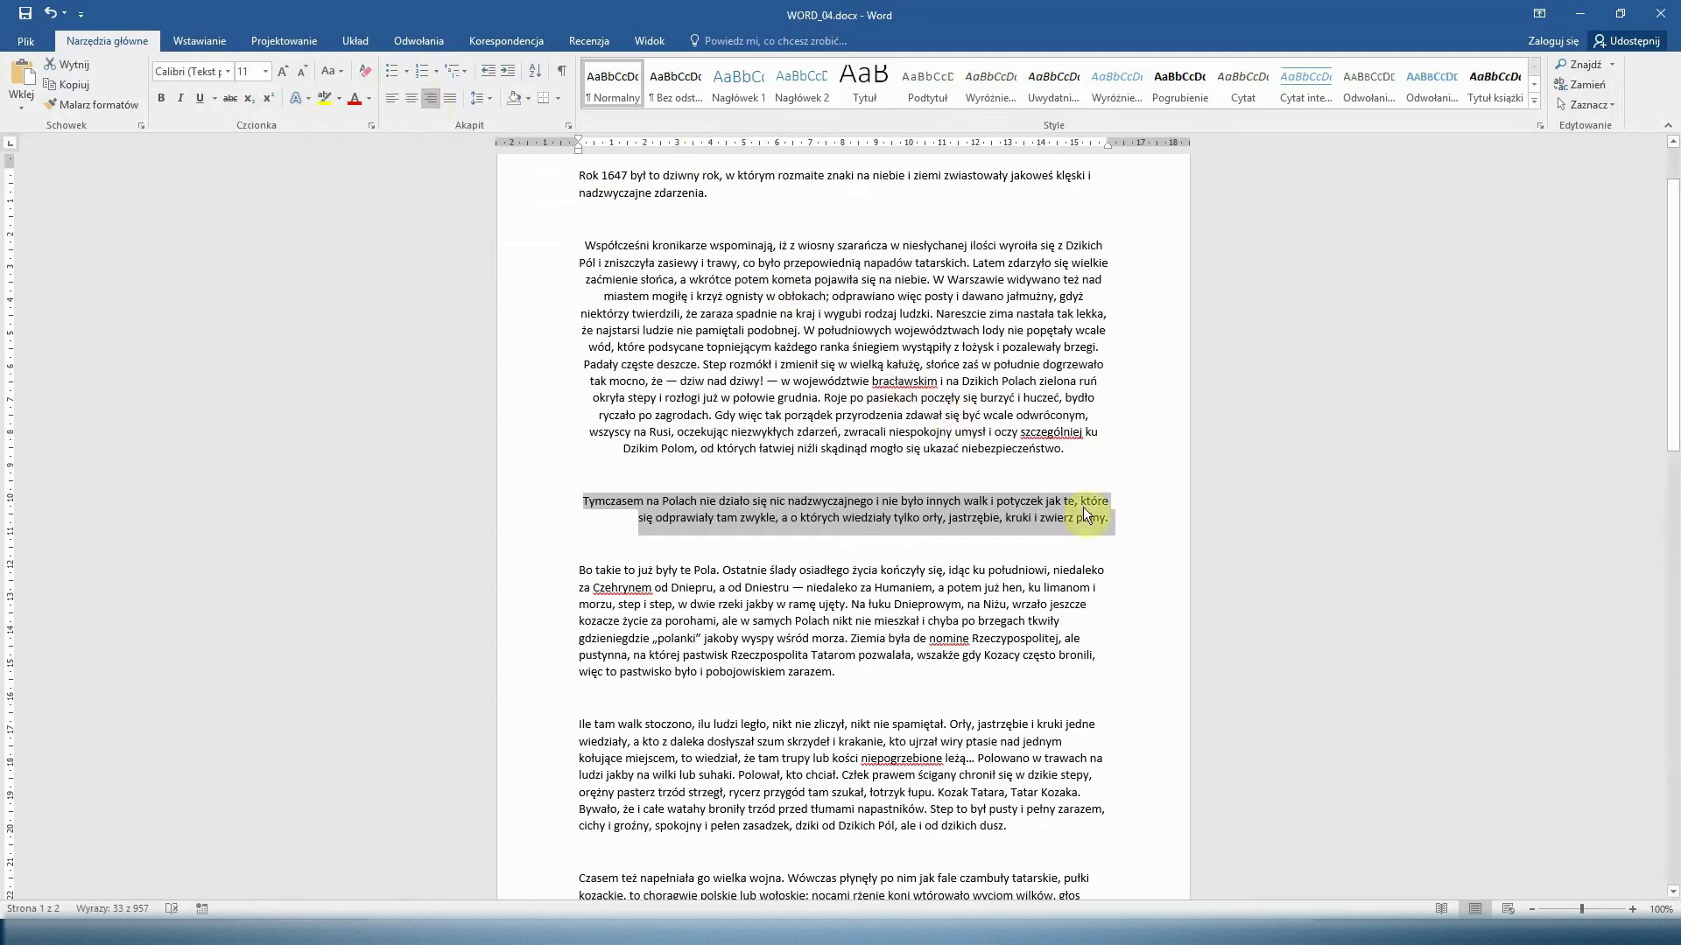
Add test lines 'aaaaaa', 'ffff' and 'fffffff' below the Tymczasem paragraph, then select the Bo takie paragraph.
left_click(1111, 508)
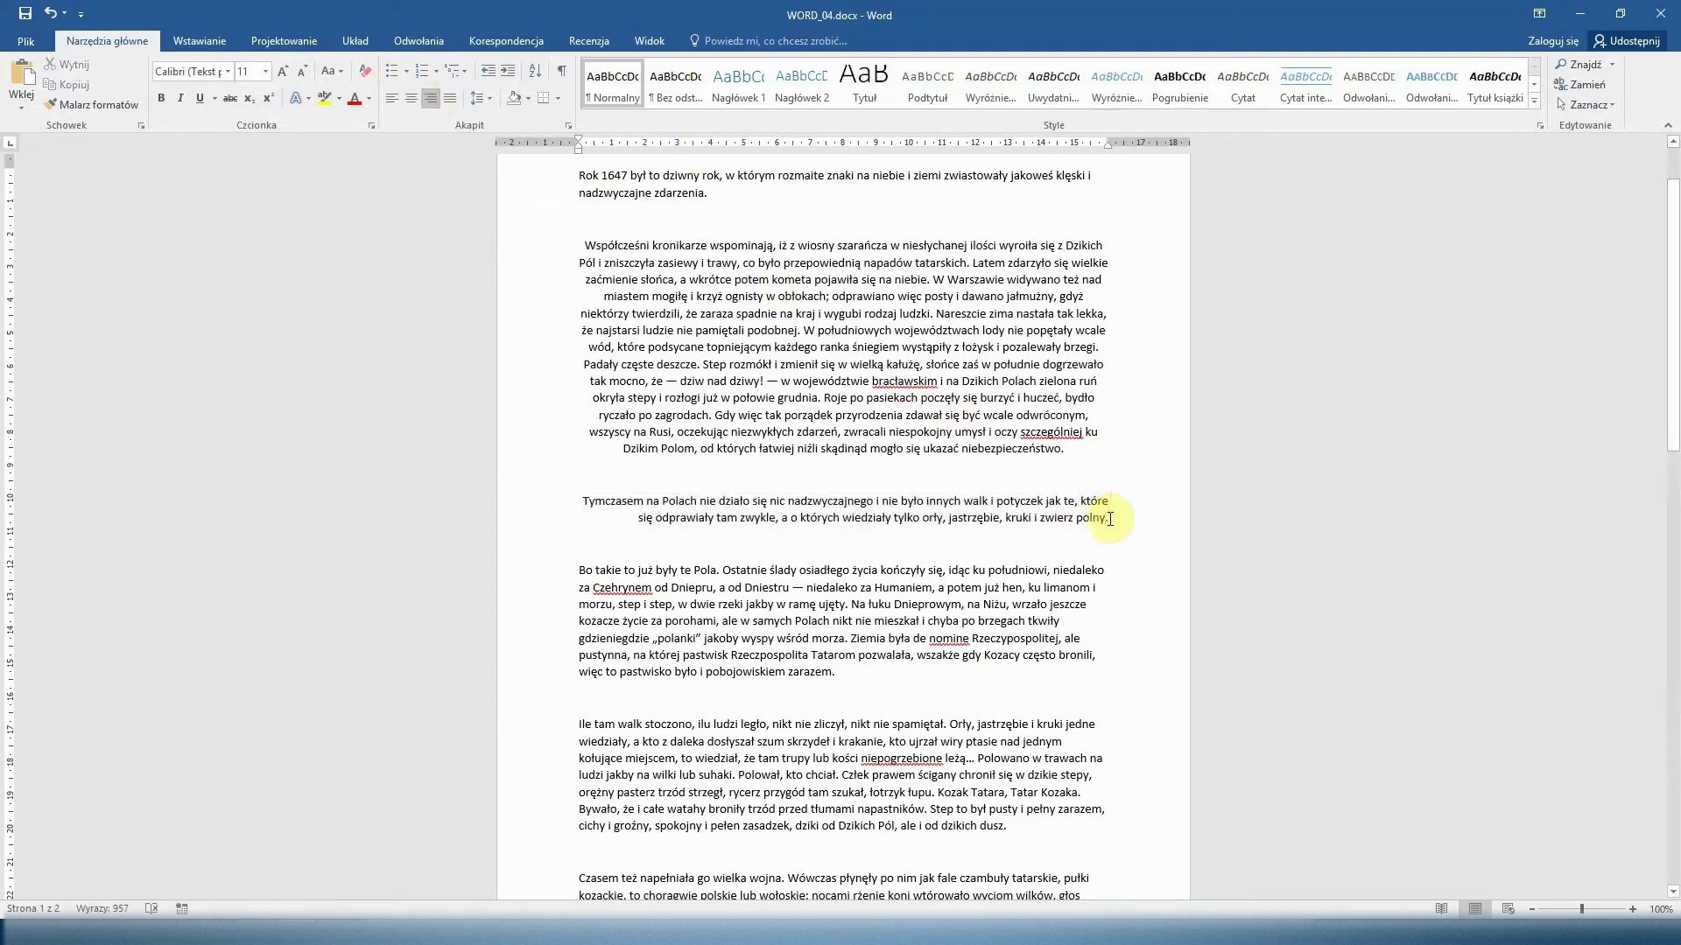
key("Return")
type("aaaaaa")
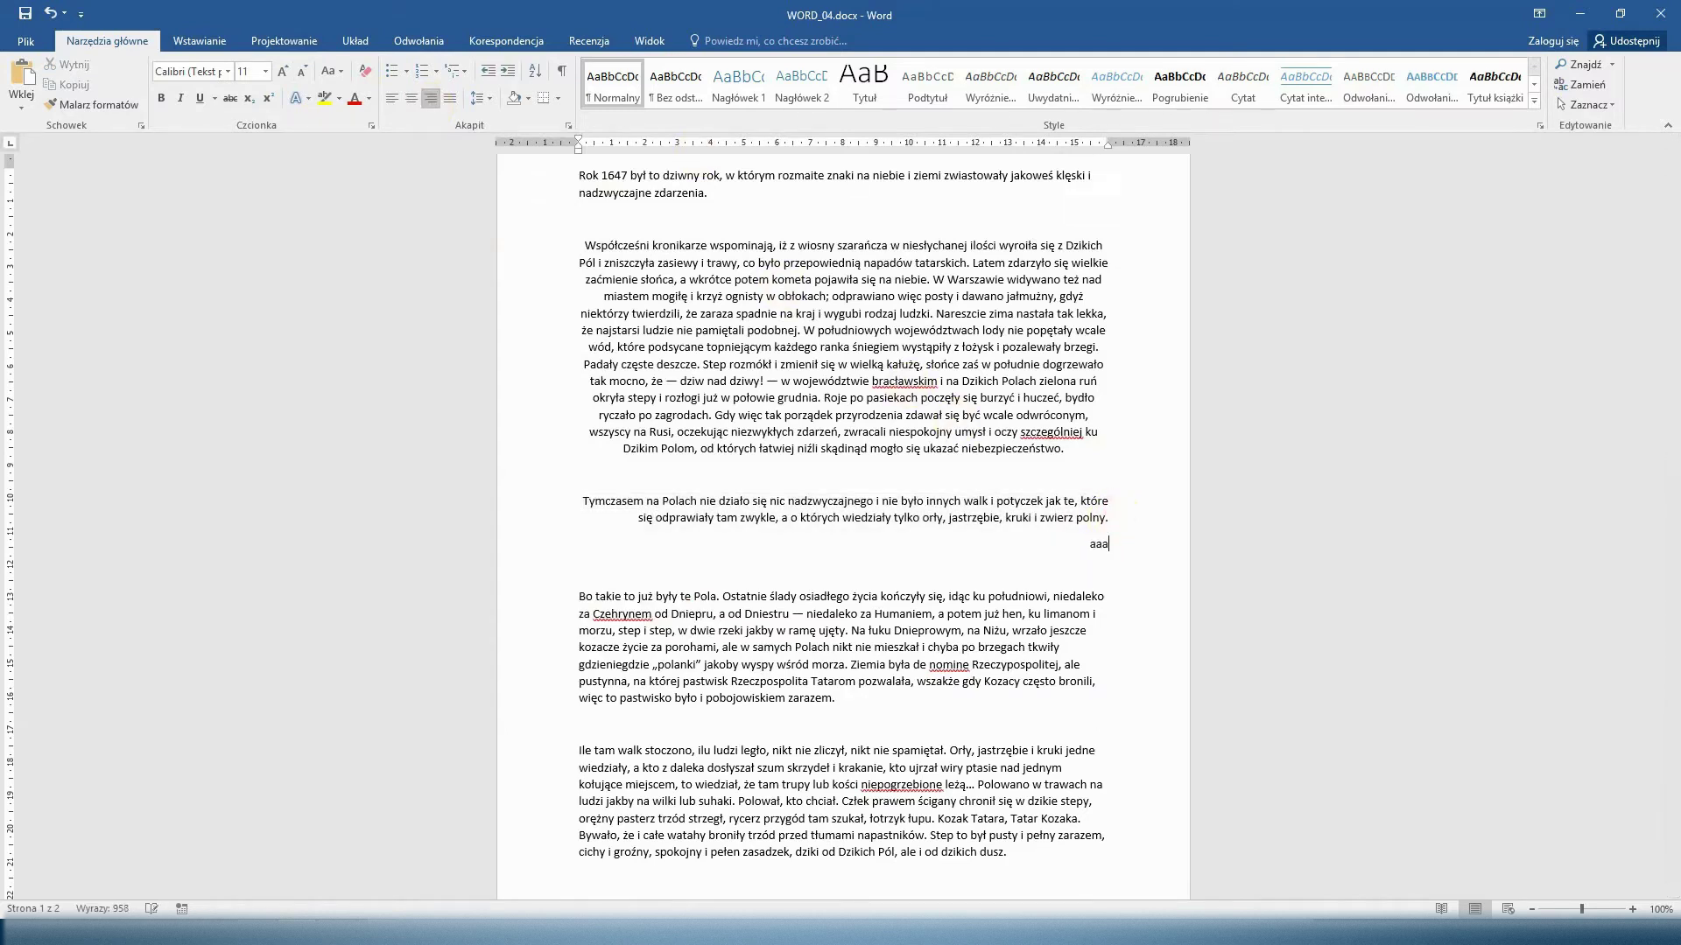
key("Return")
type("fffff")
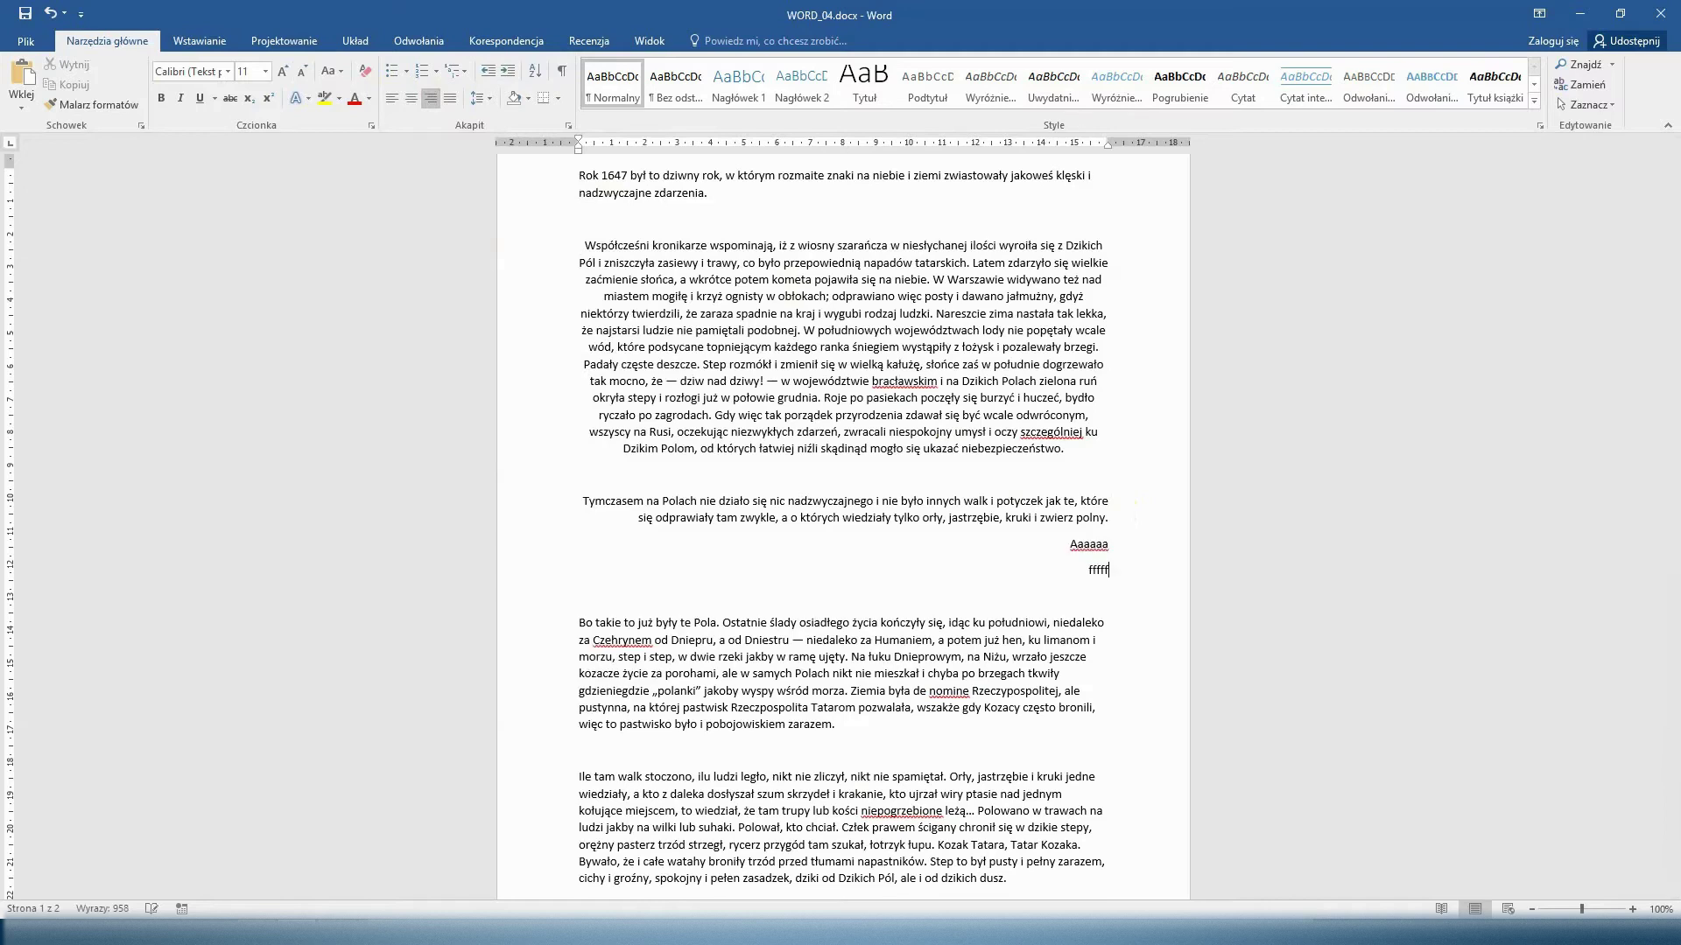
key("Return")
type("fffffff")
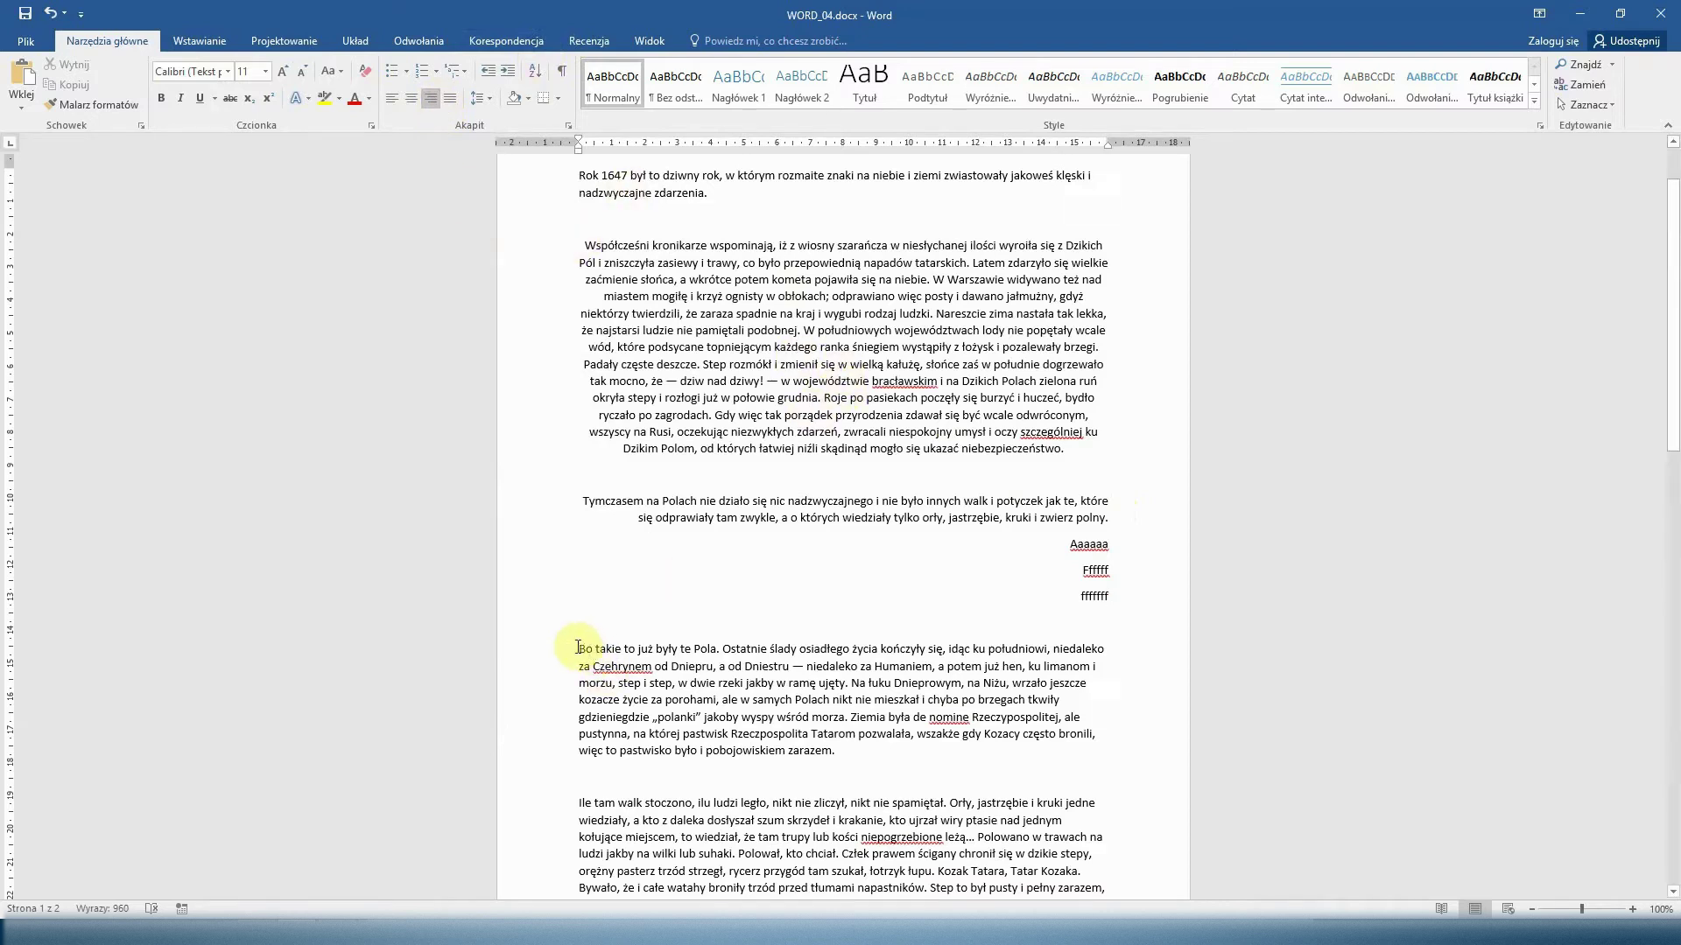
left_click_drag(575, 648, 837, 744)
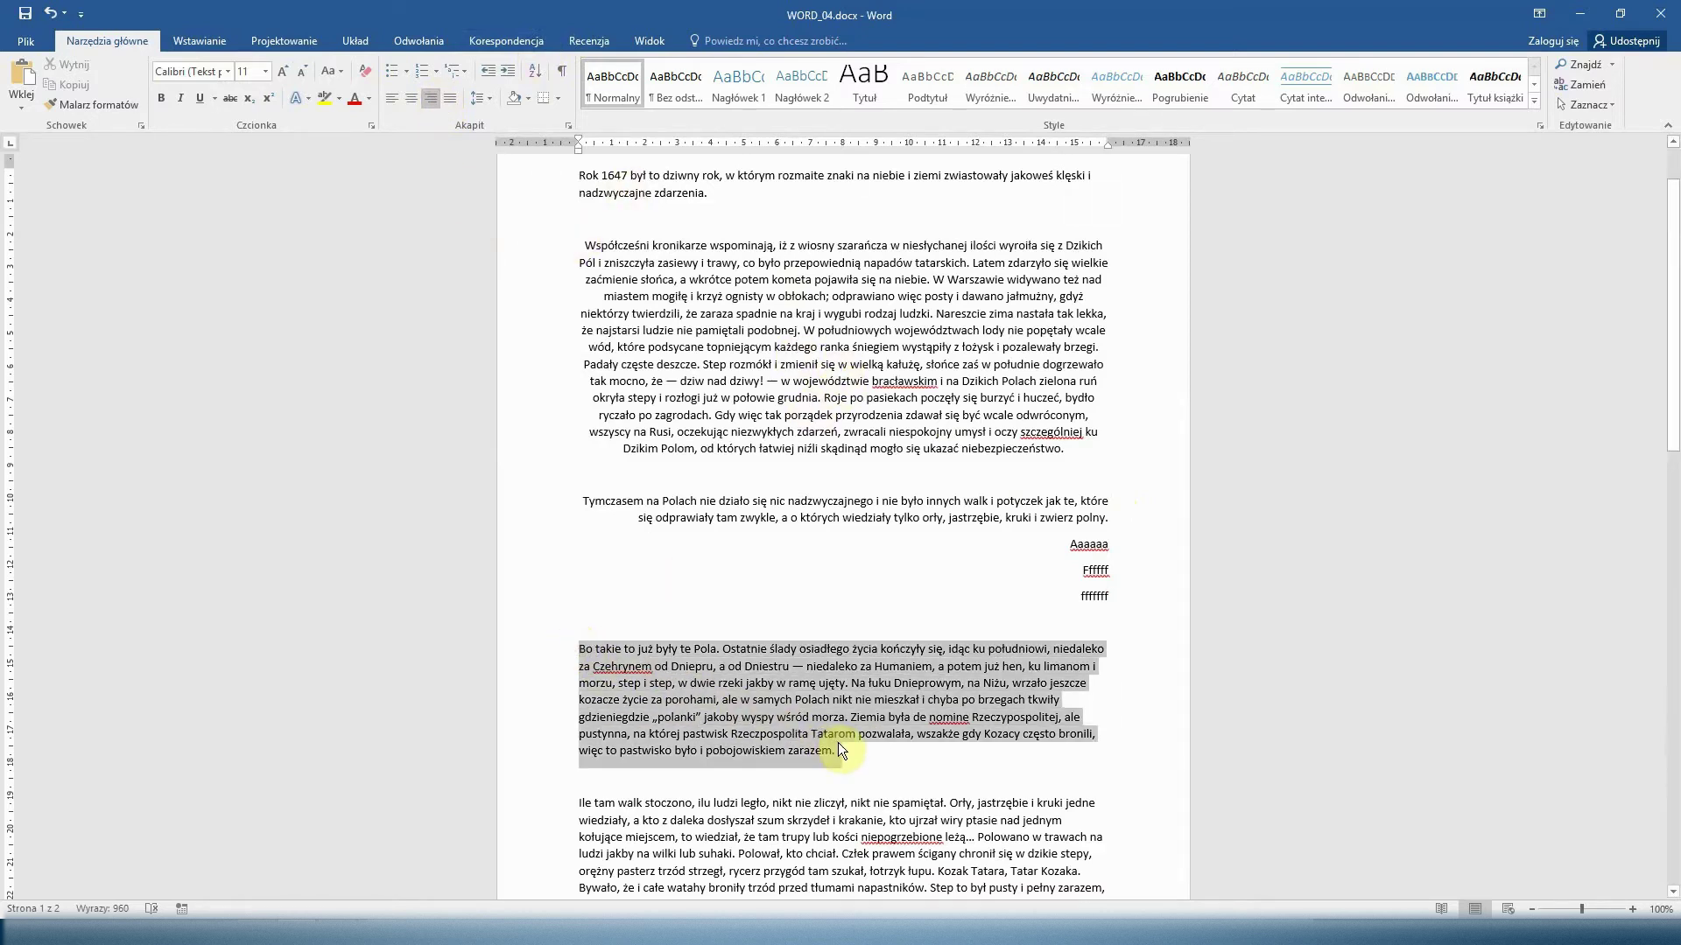
Justify the Bo takie paragraph and inspect its aligned edges by selecting lines and words.
left_click(448, 98)
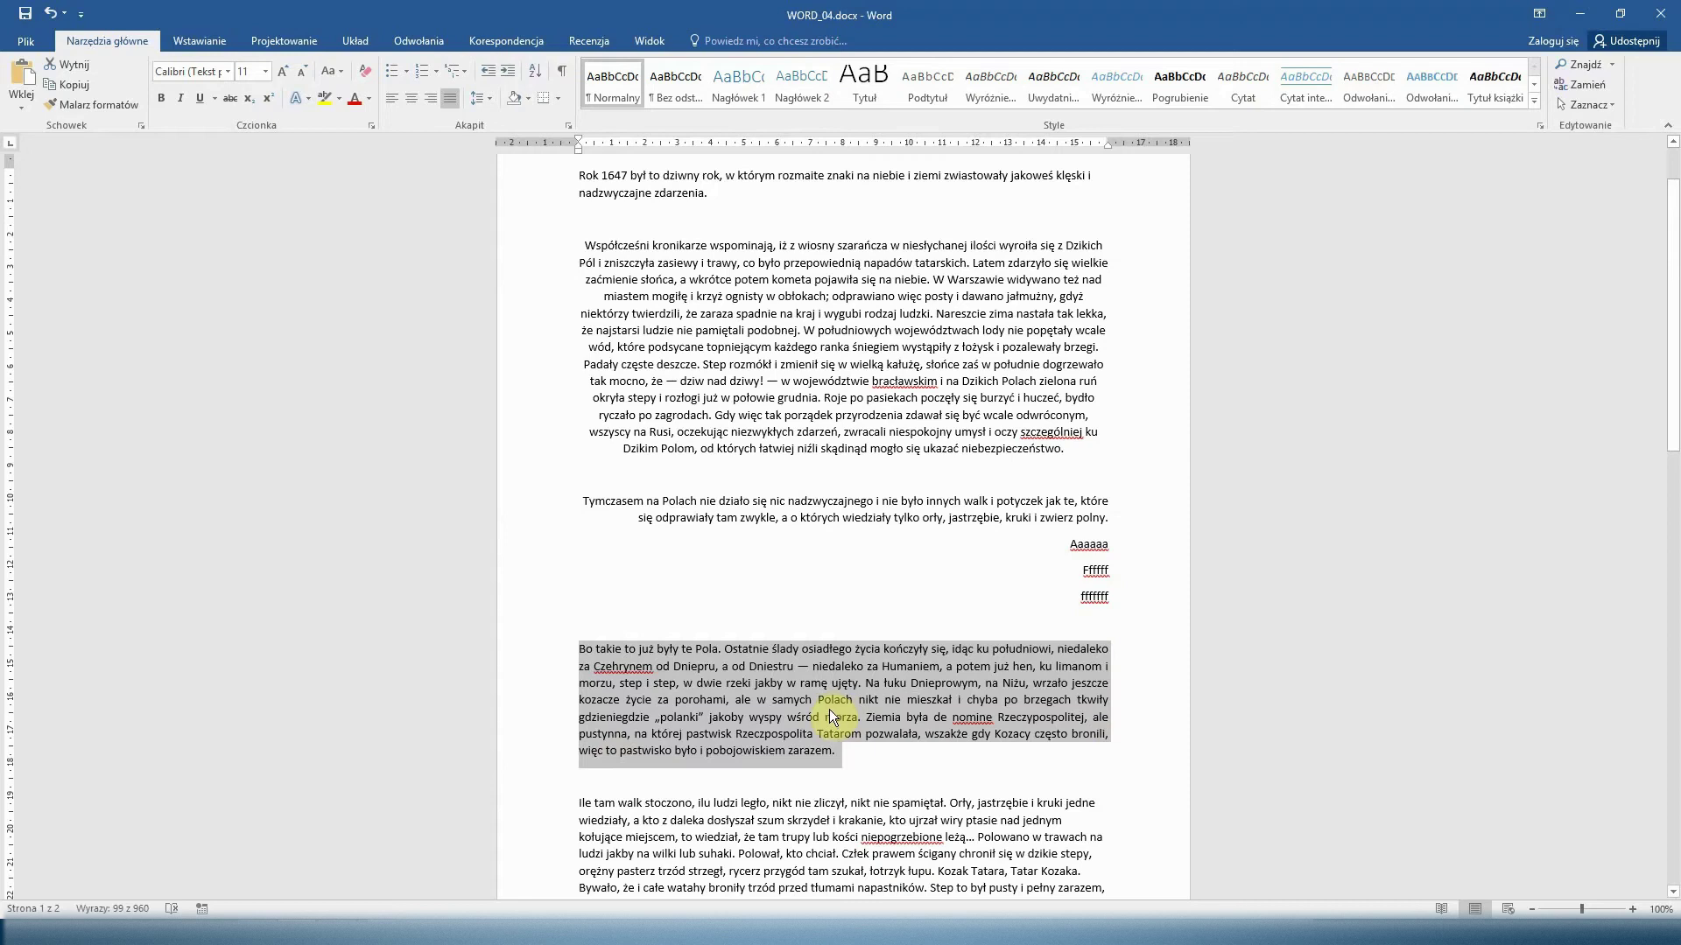
left_click(675, 685)
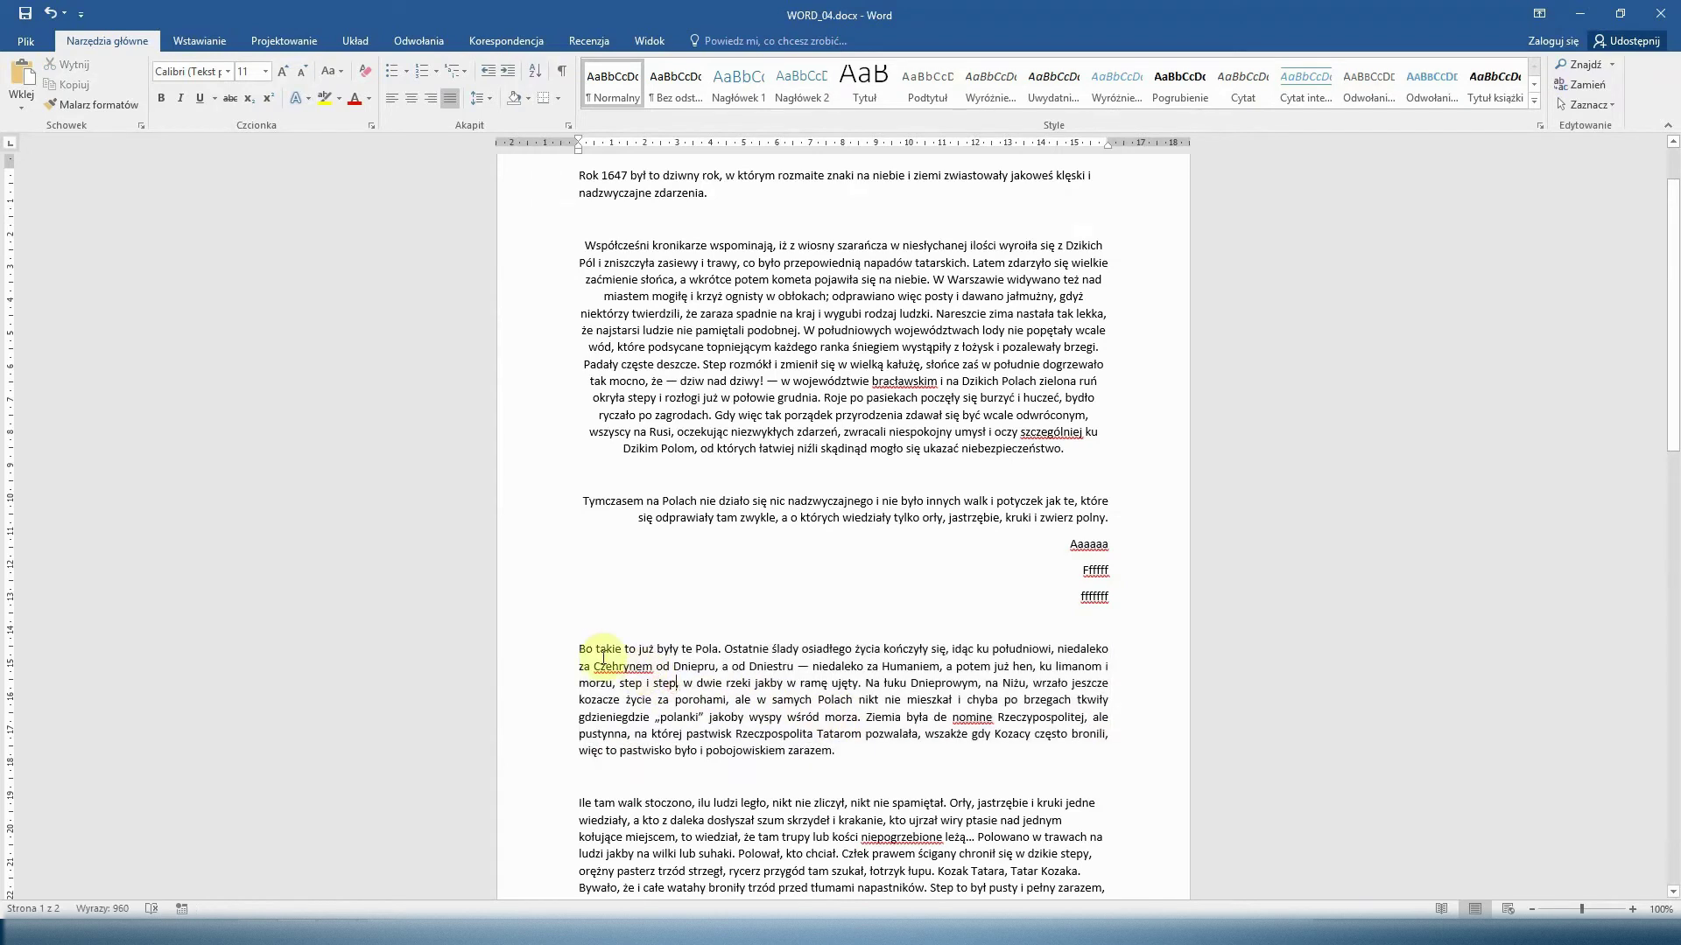
double_click(585, 648)
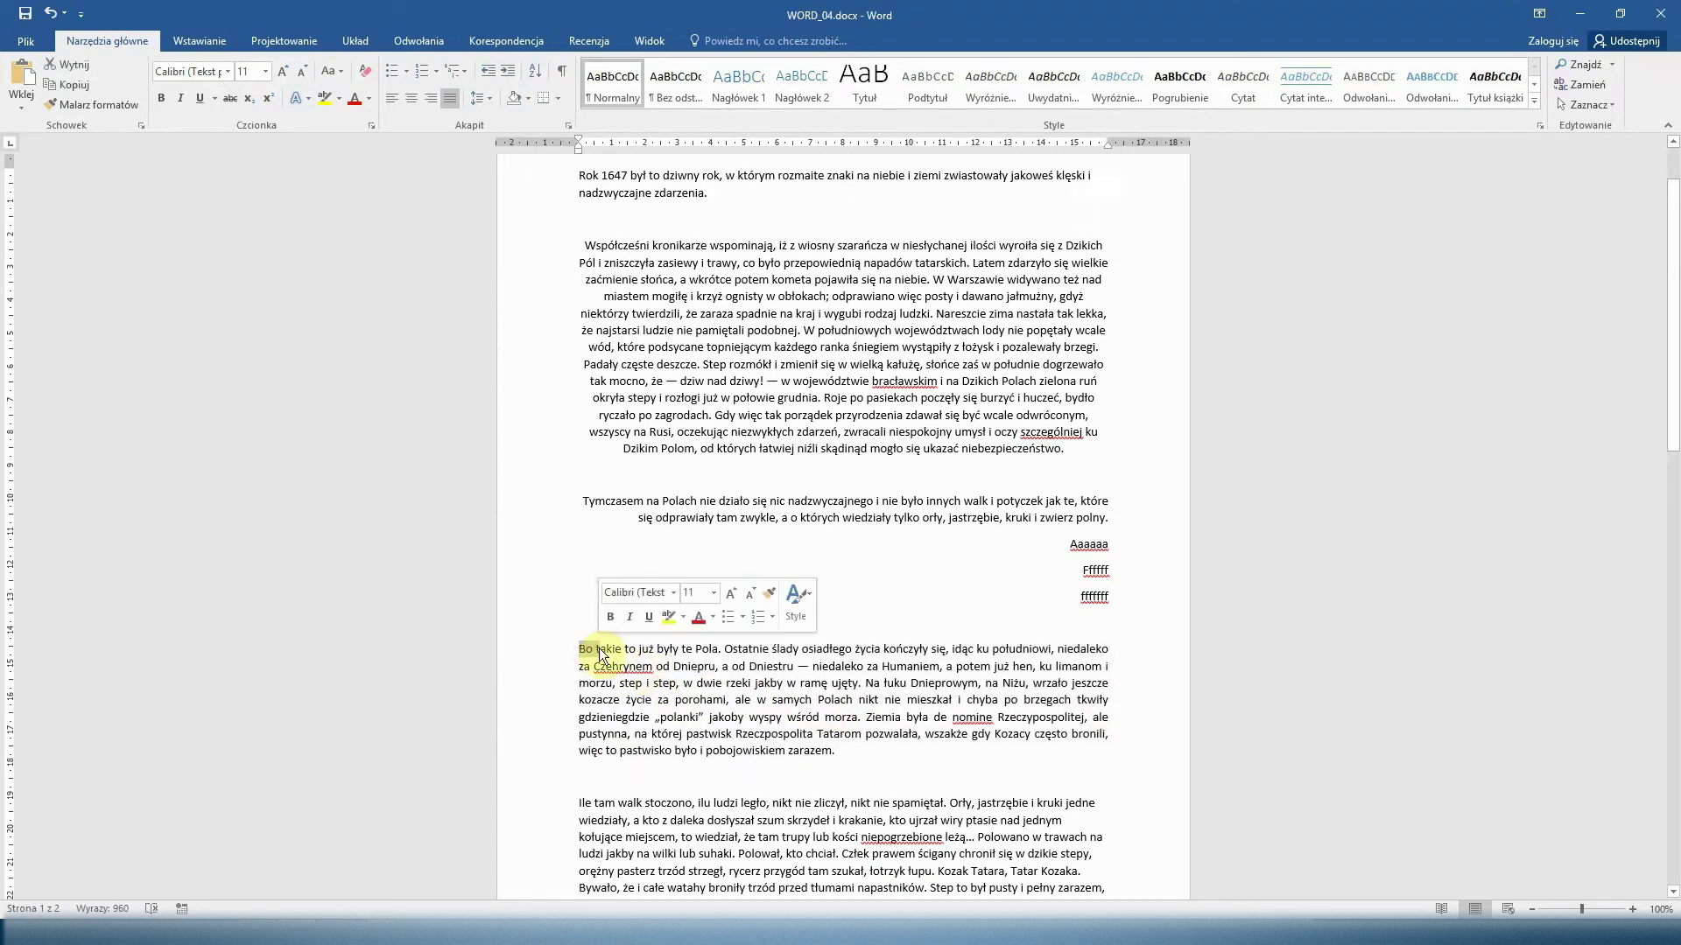
left_click(598, 649)
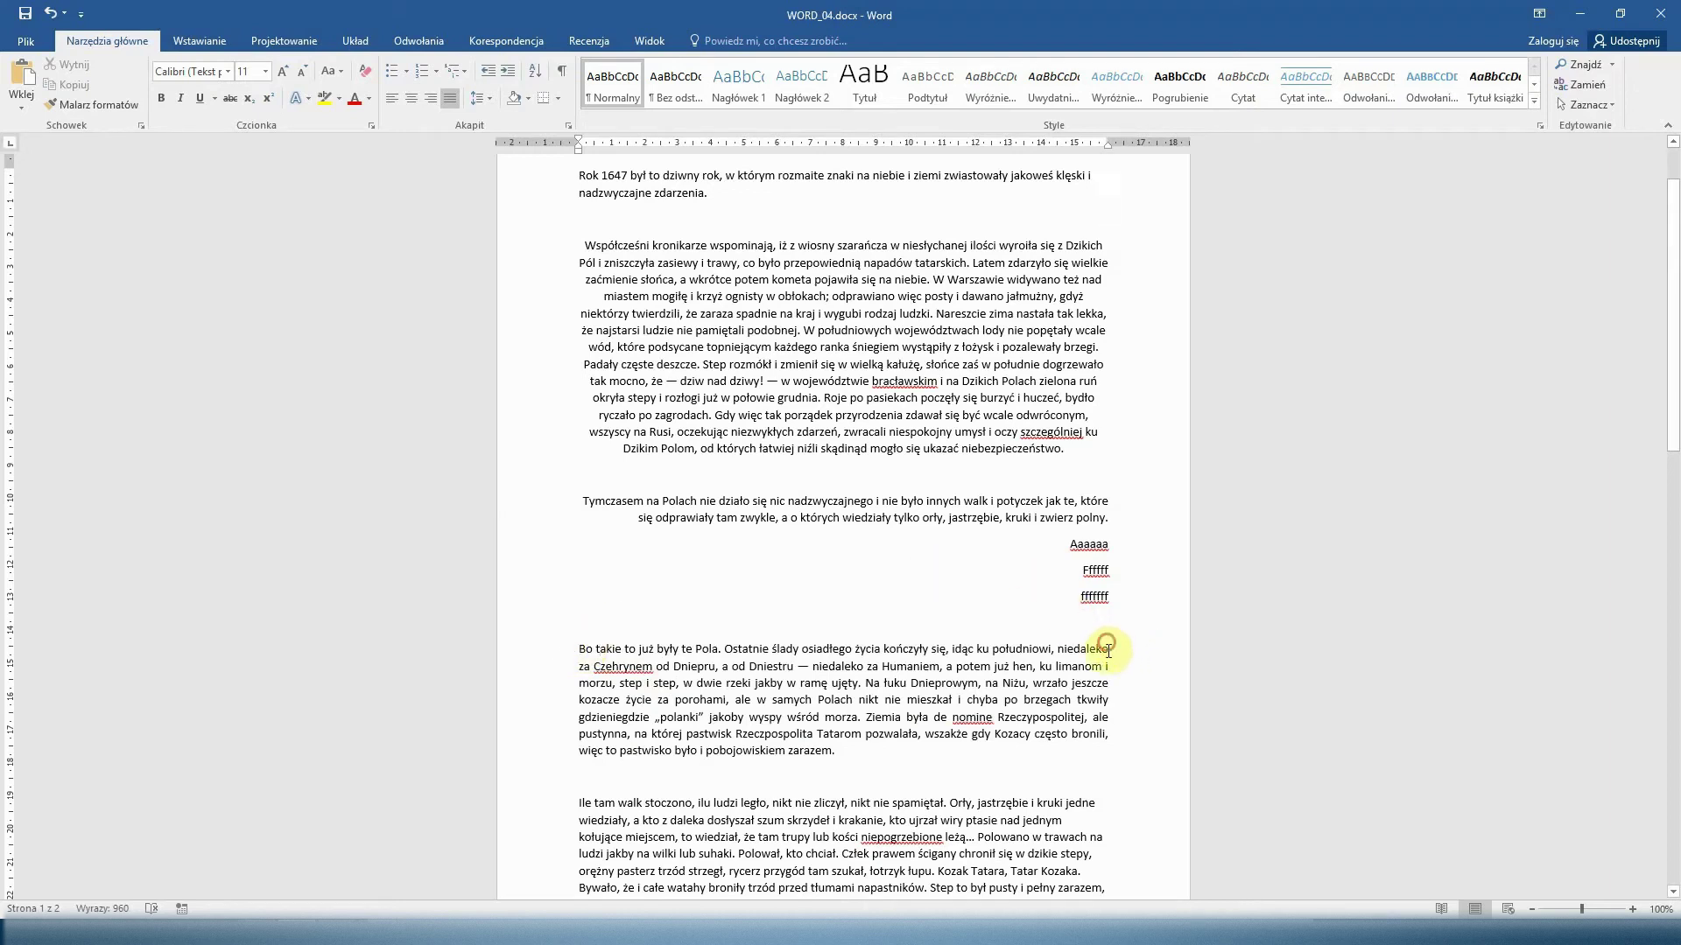
left_click_drag(1107, 650, 1106, 684)
left_click(1105, 684)
left_click_drag(1109, 649, 623, 648)
left_click(623, 647)
double_click(624, 648)
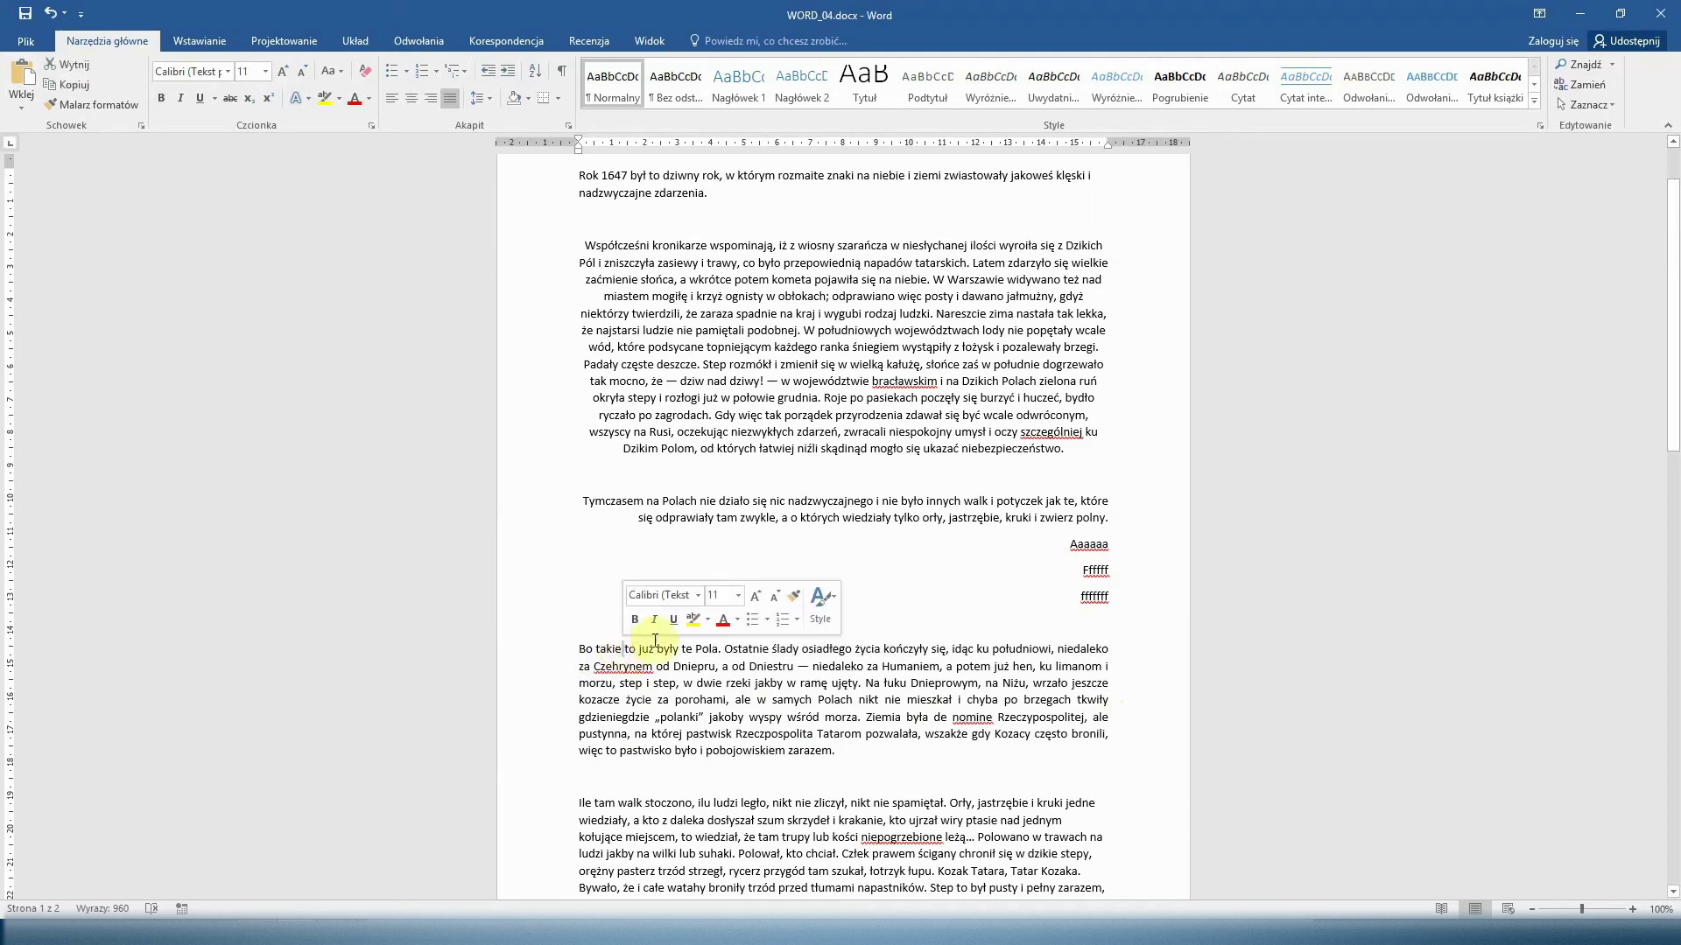
key("Left")
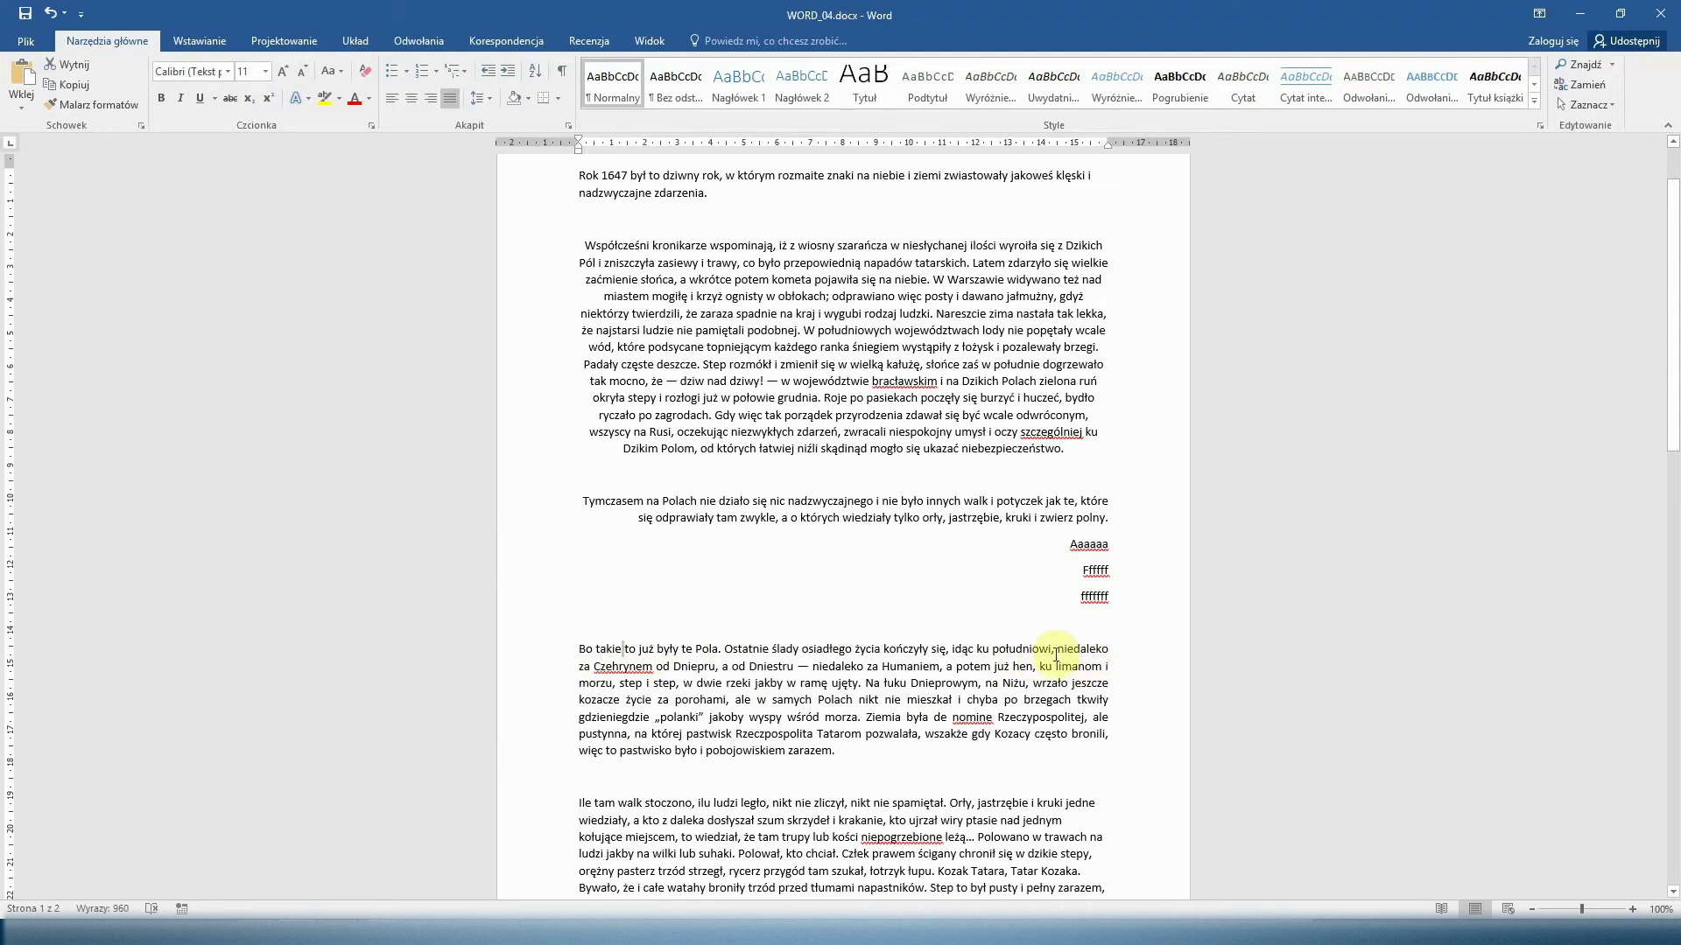
double_click(1056, 652)
left_click(1057, 652)
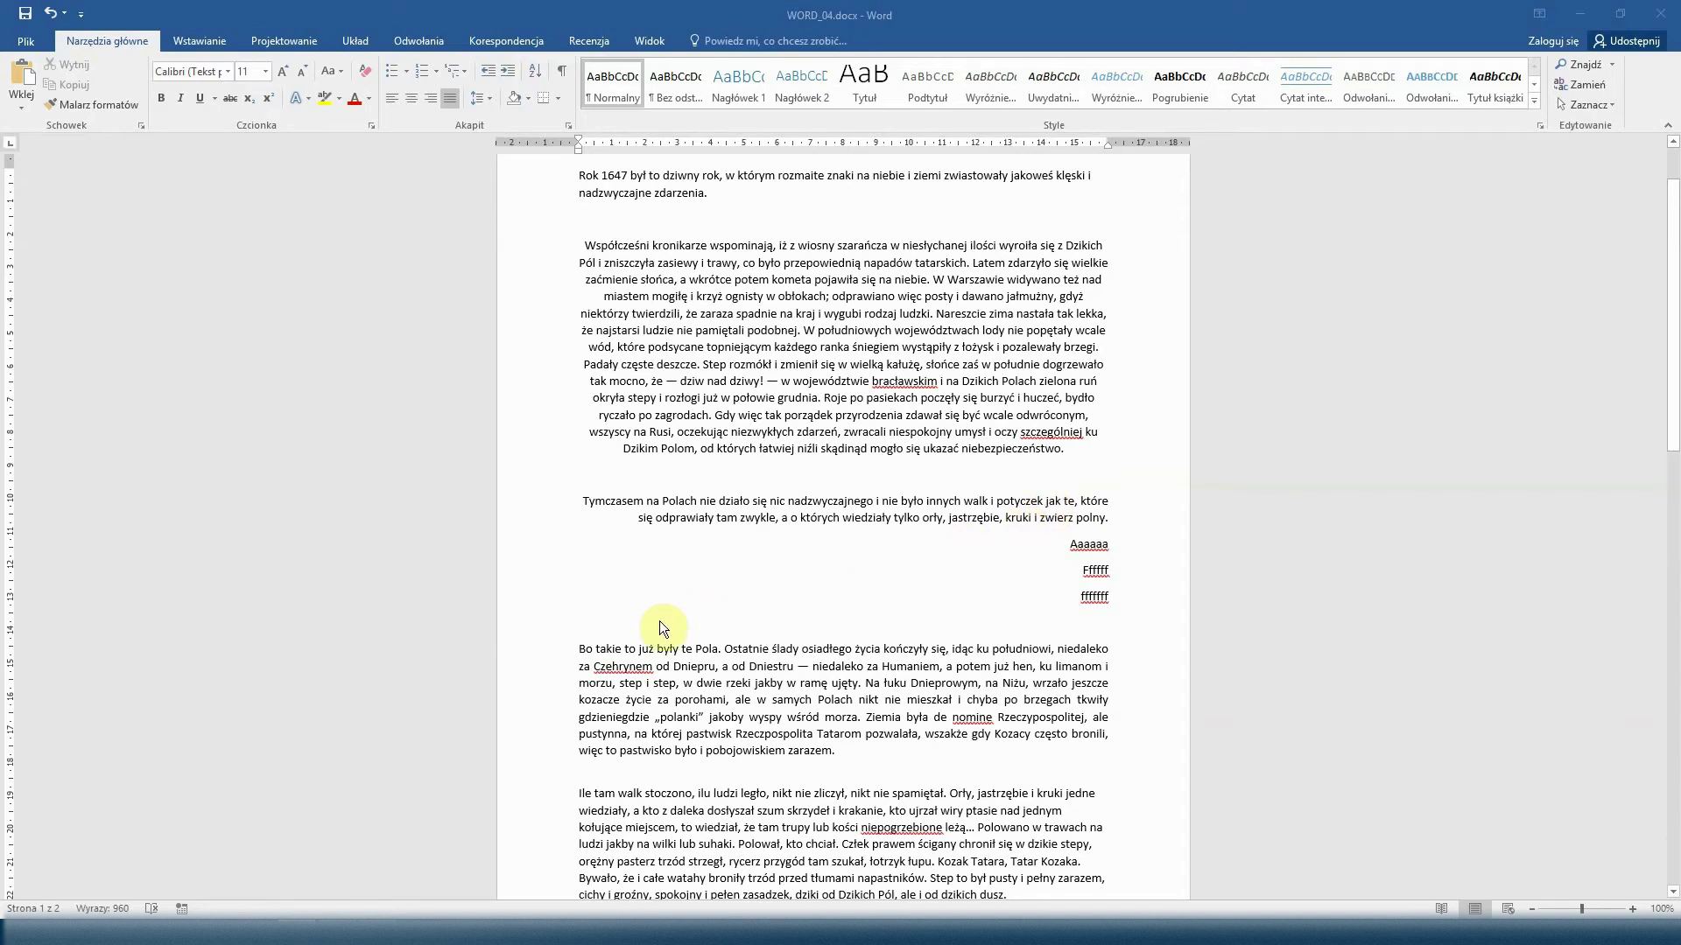
Apply 2.0 line spacing to the Bo takie to już były te Pola paragraph.
left_click(580, 657)
left_click(486, 102)
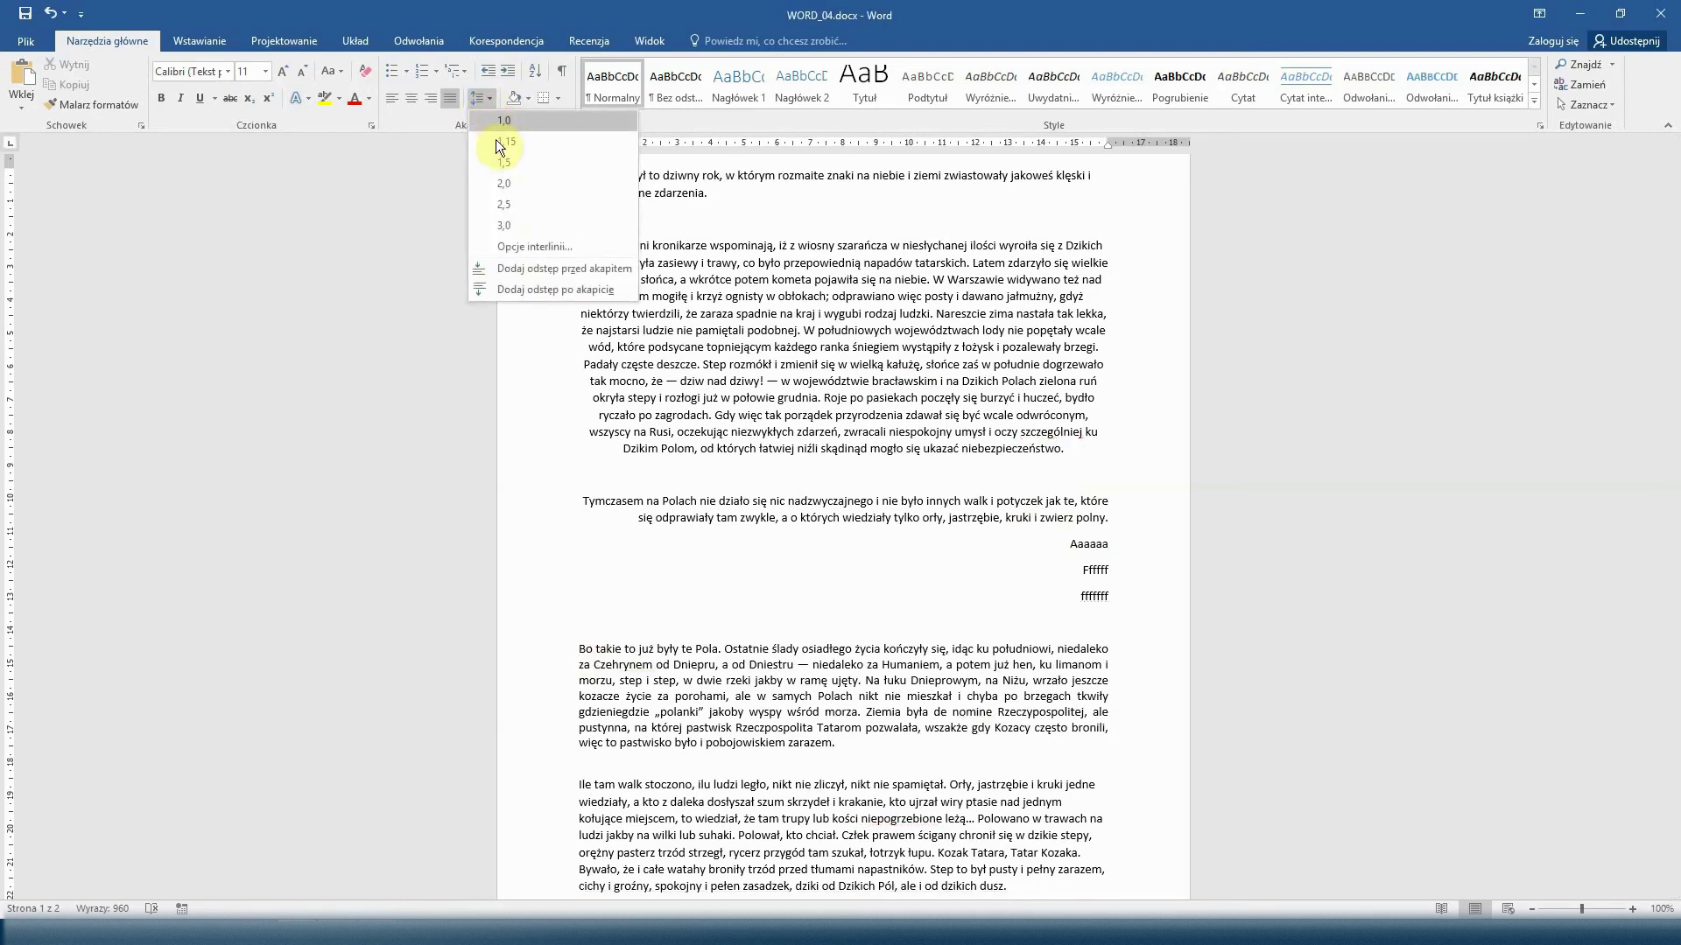
left_click(503, 184)
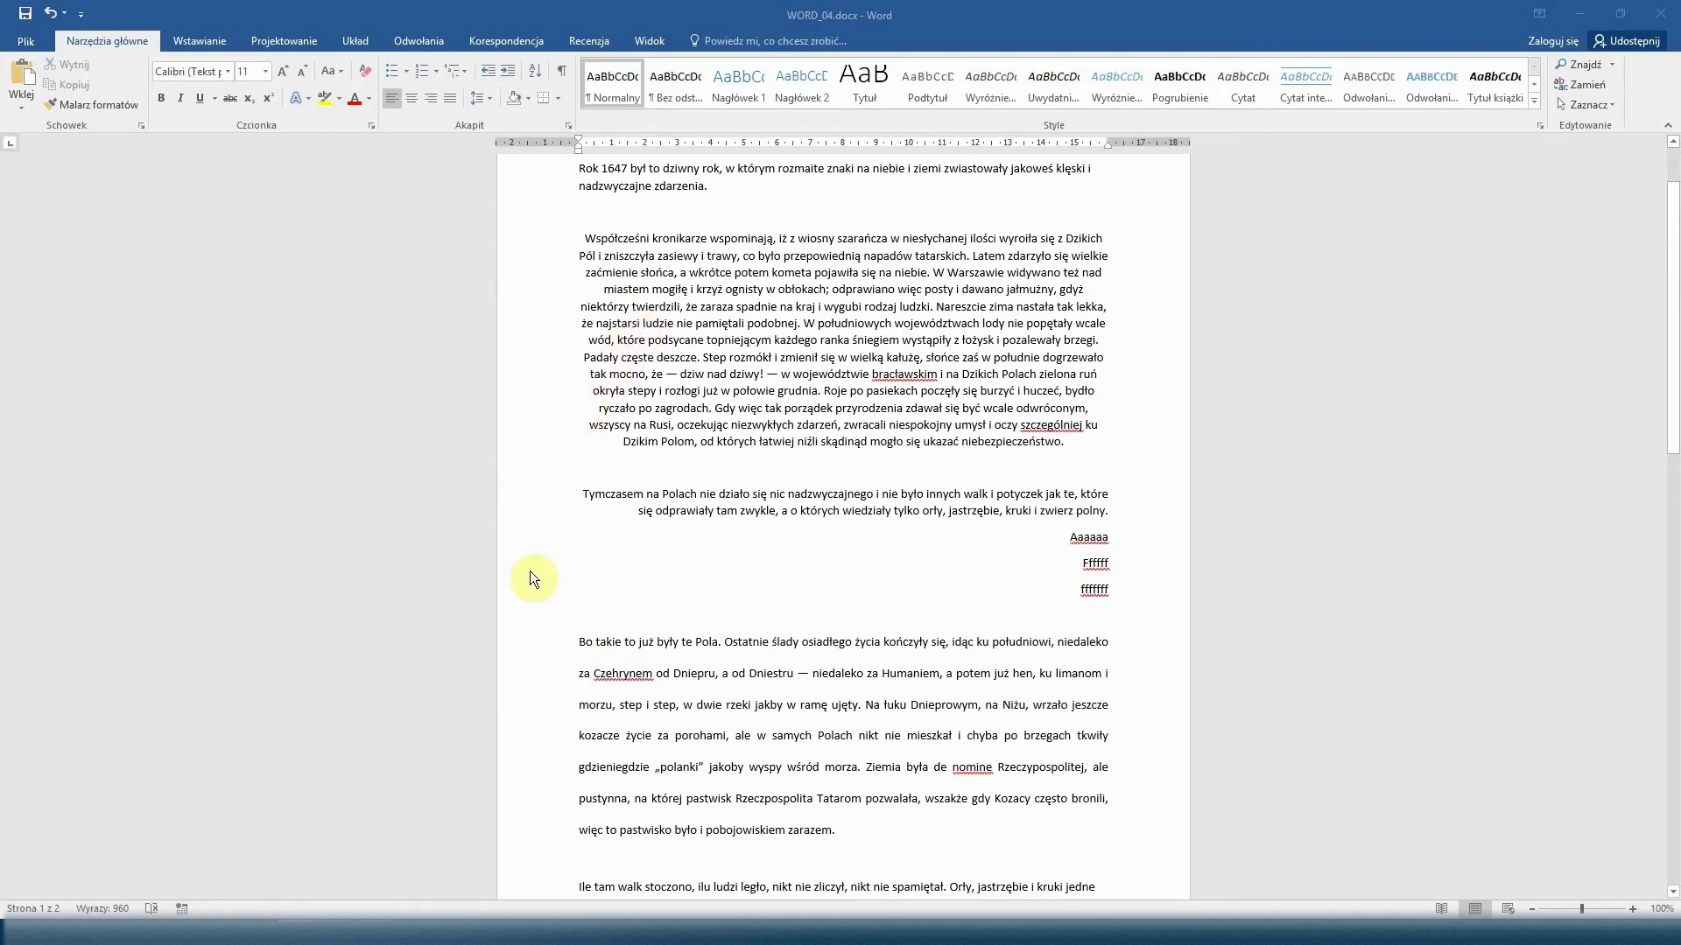
scroll(561, 818, "down", 5)
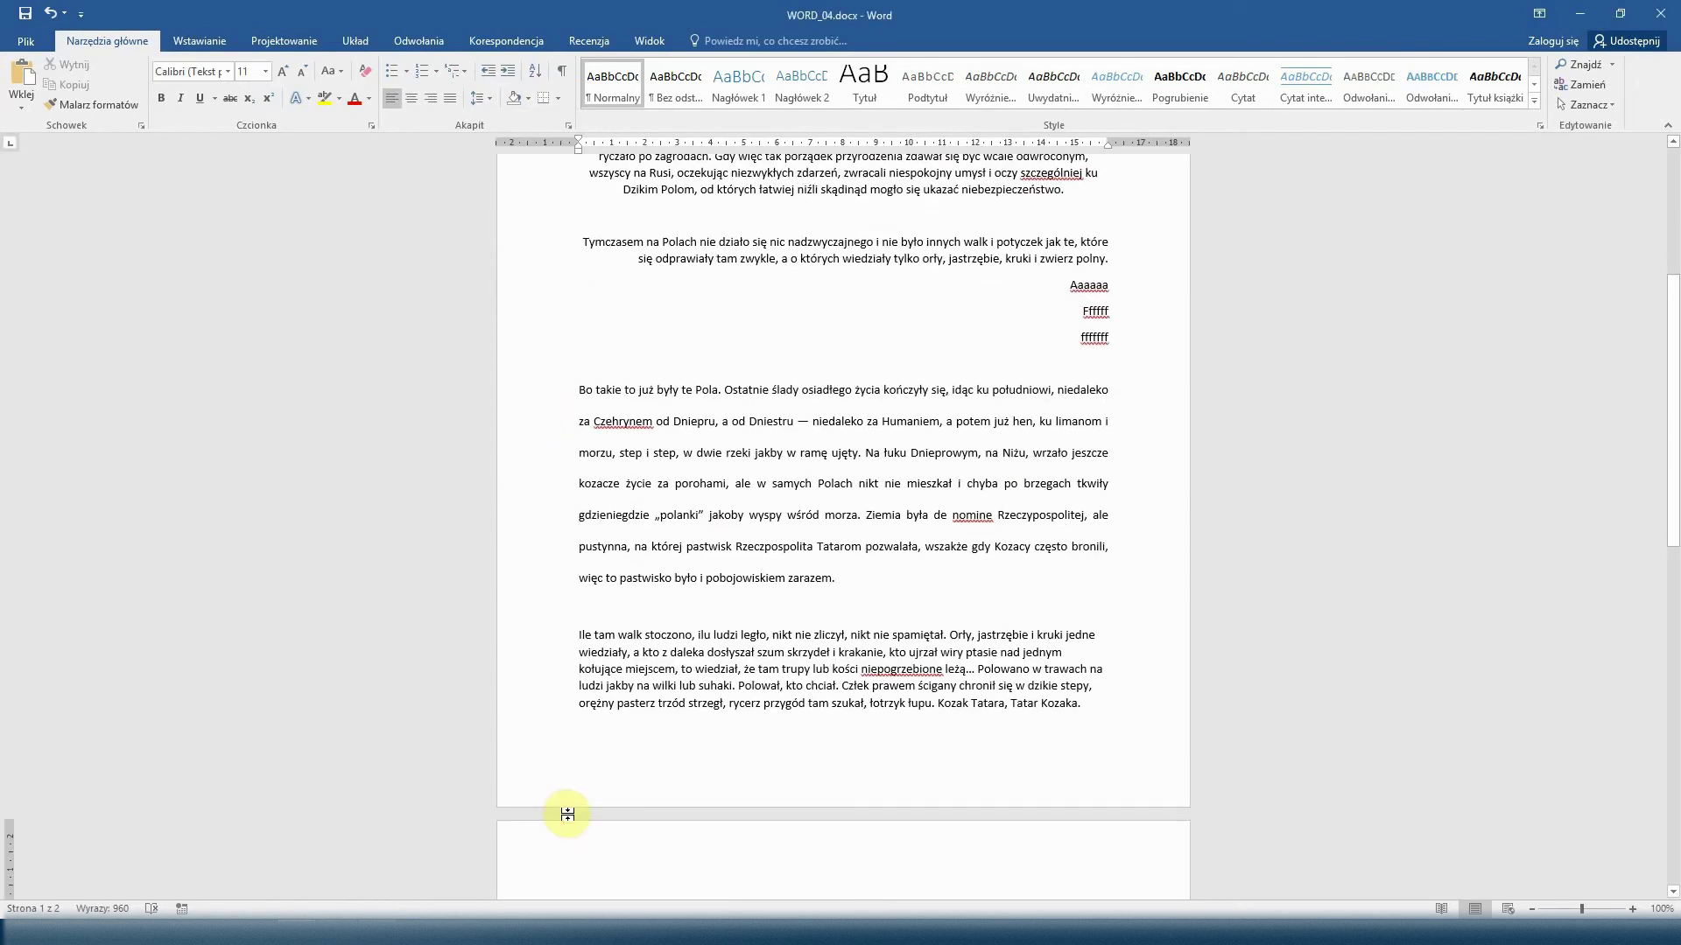
Delete the empty lines before and after the Czasem też napełniała paragraph.
scroll(565, 814, "down", 4)
scroll(856, 698, "down", 1)
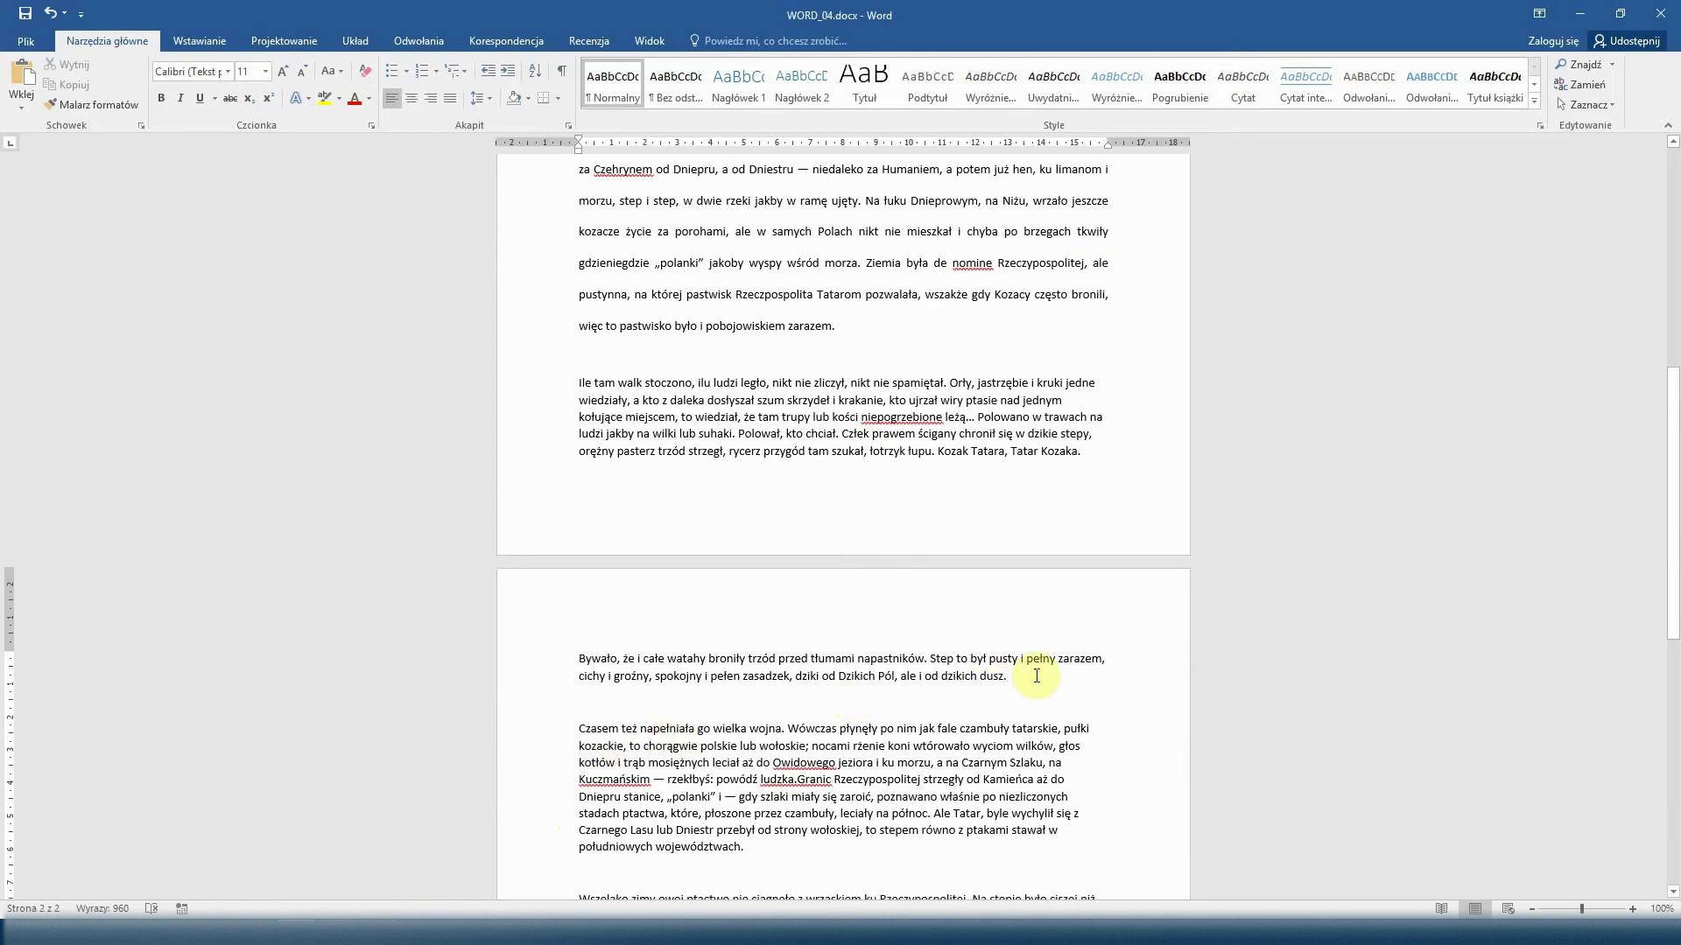
left_click(1033, 705)
key("BackSpace")
left_click(792, 818)
key("Delete")
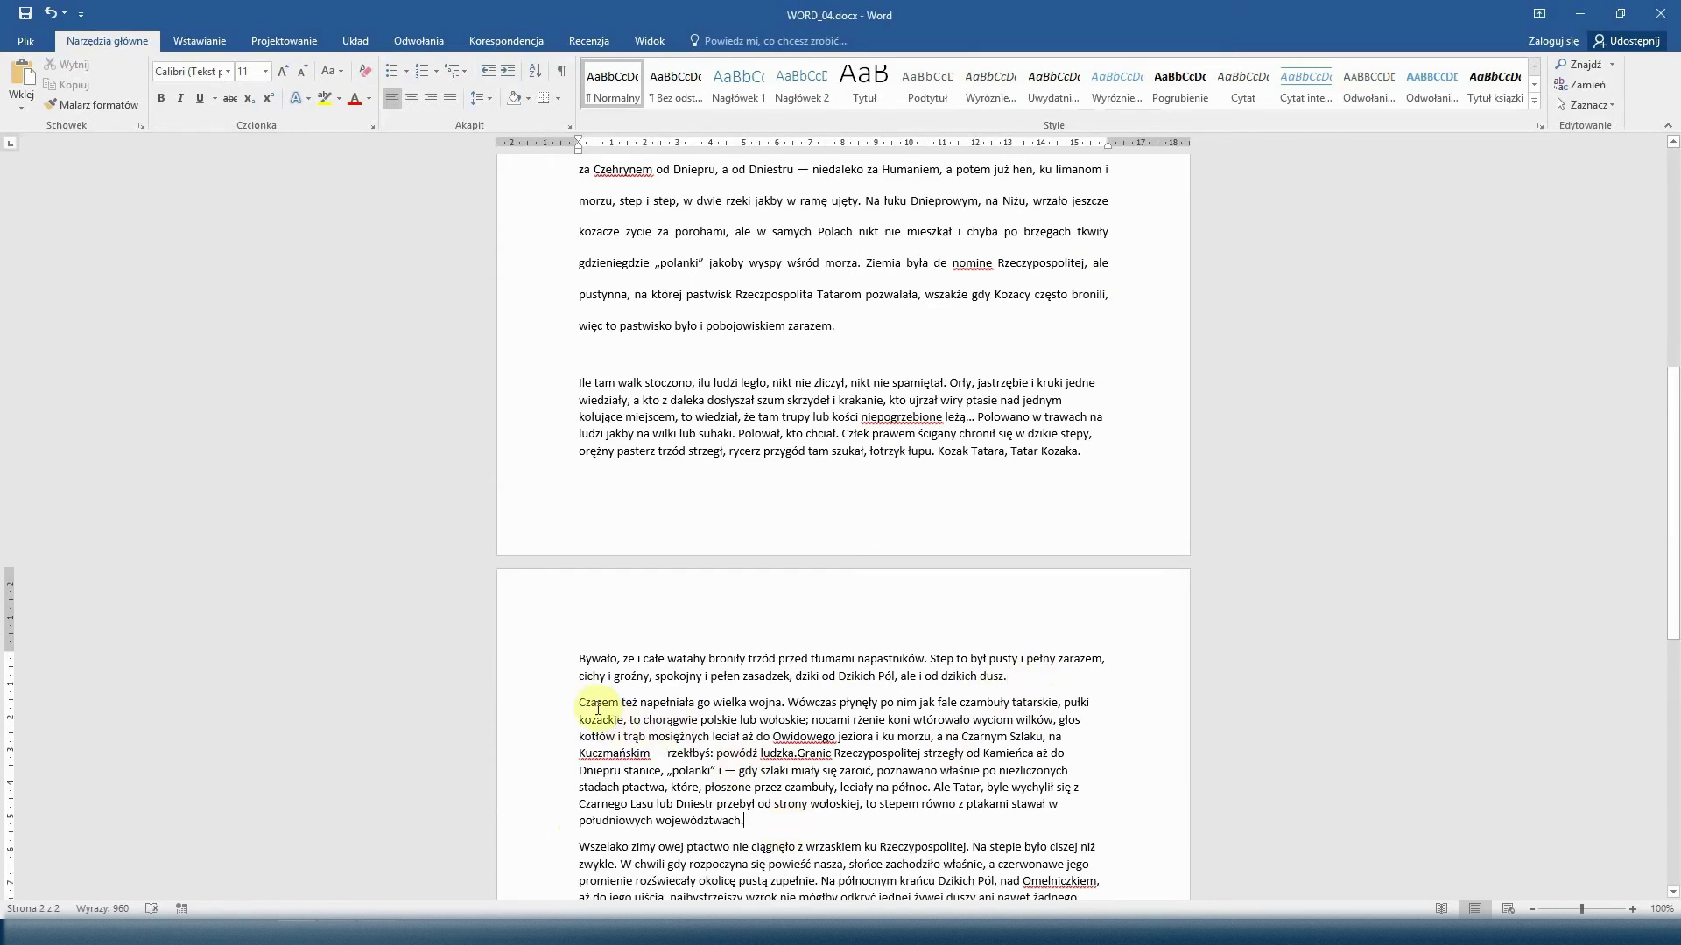
Add space before the Czasem paragraph and remove the space after it.
left_click(581, 701)
left_click(492, 98)
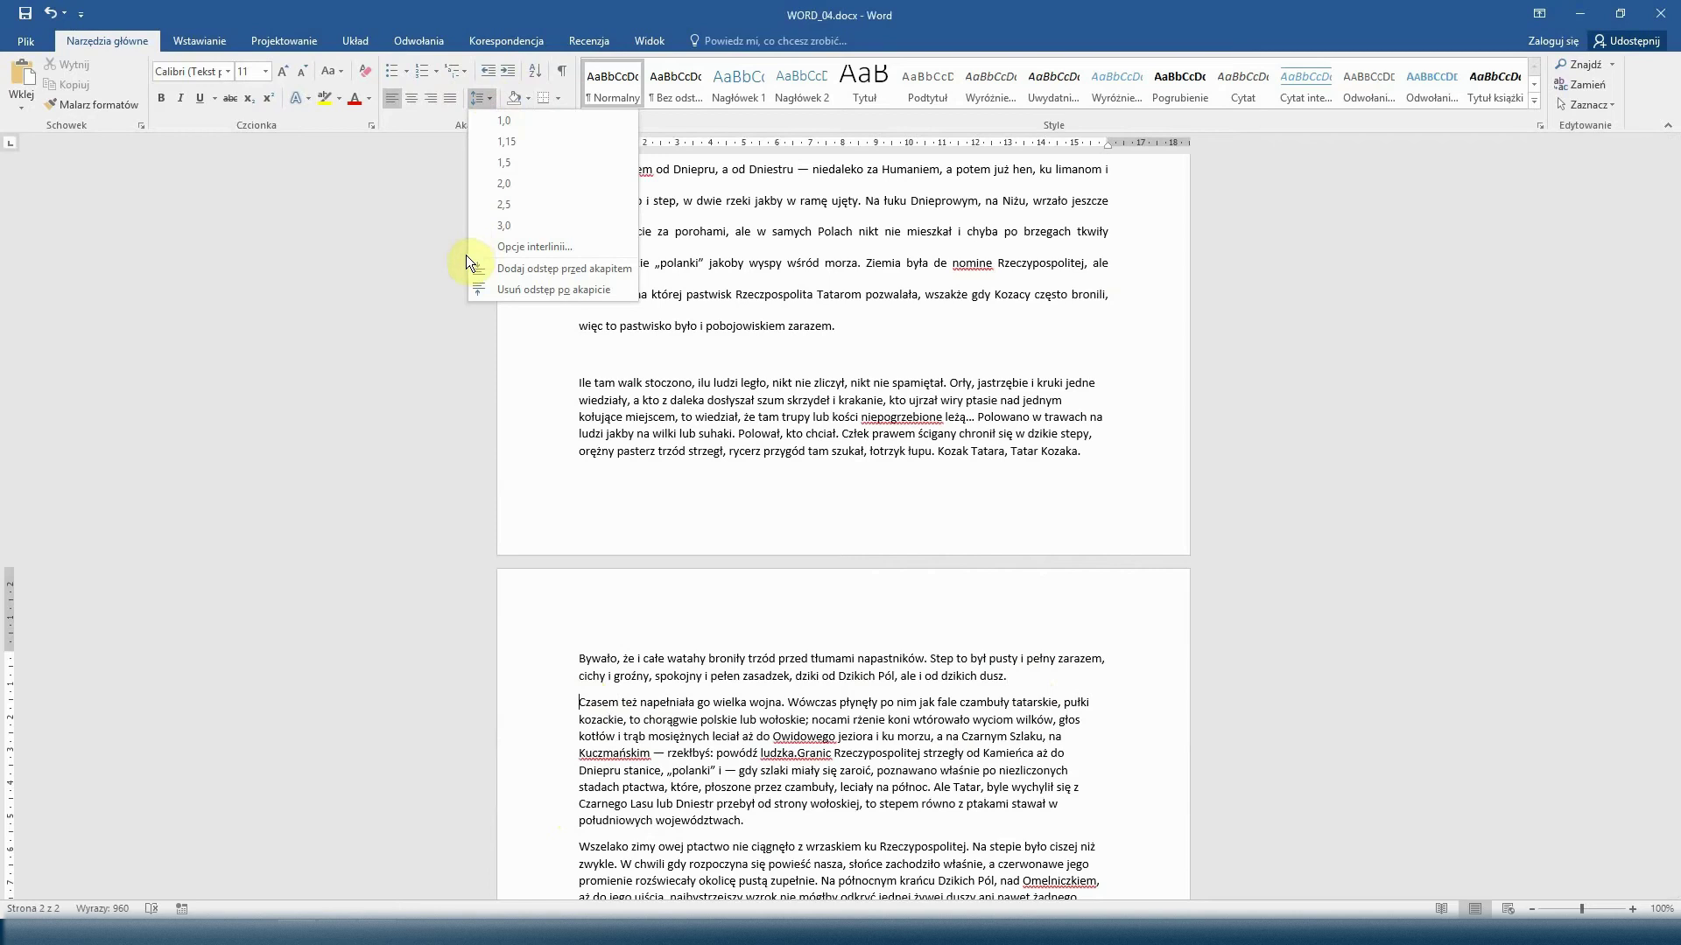
left_click(480, 265)
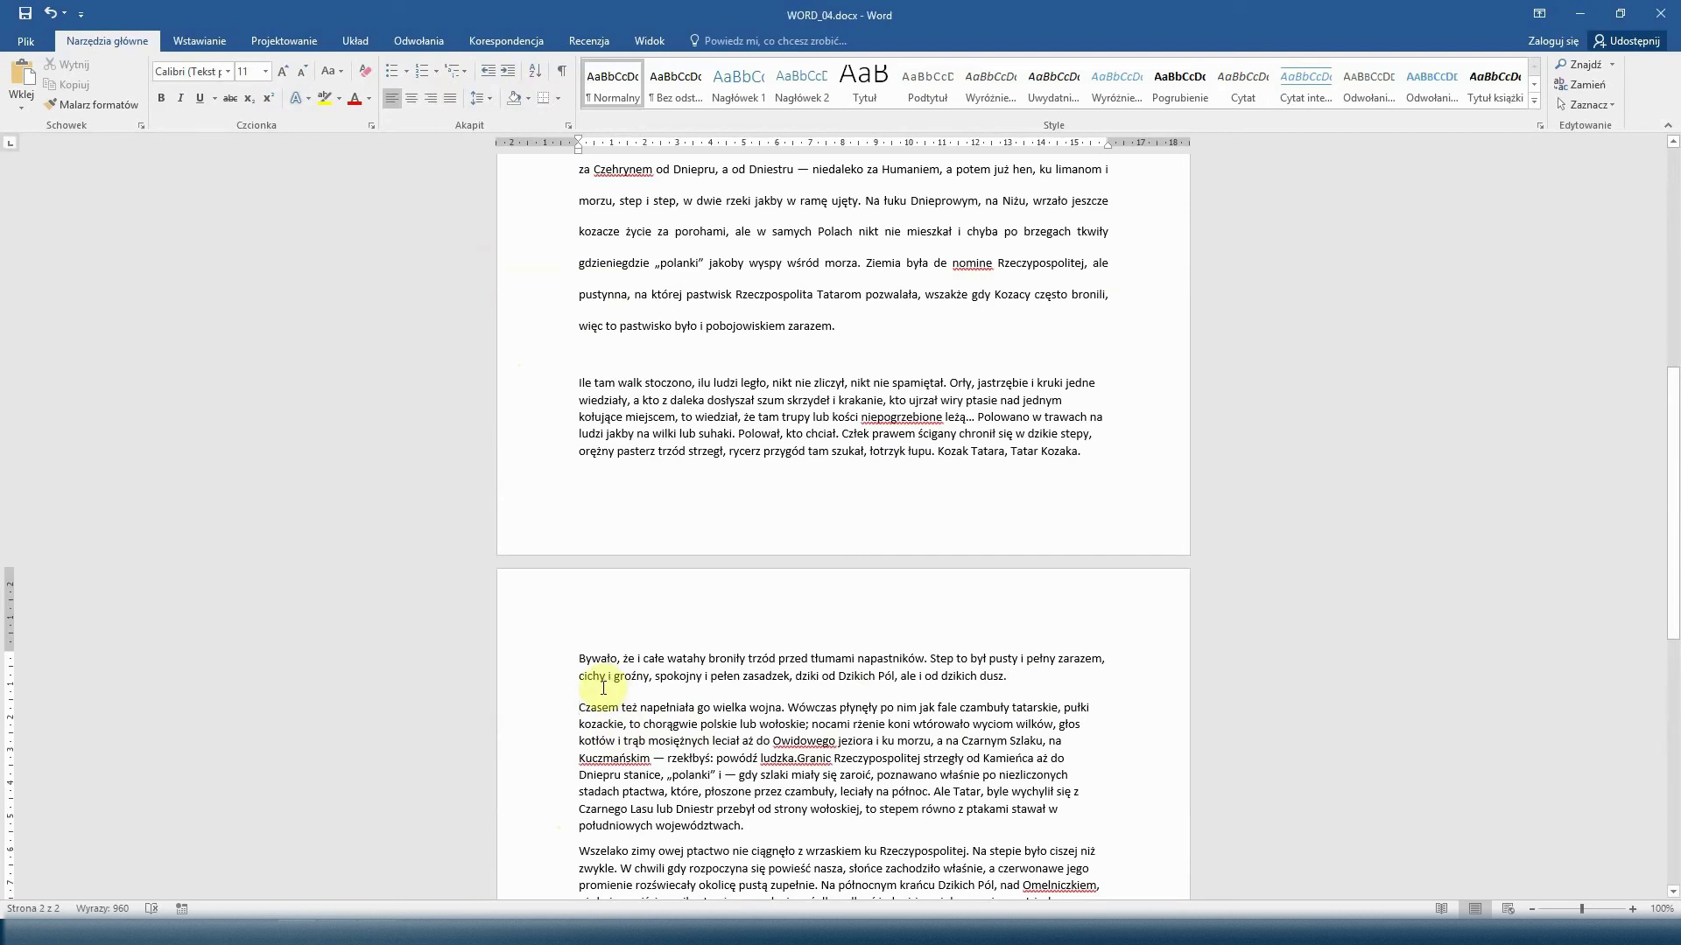
left_click(486, 96)
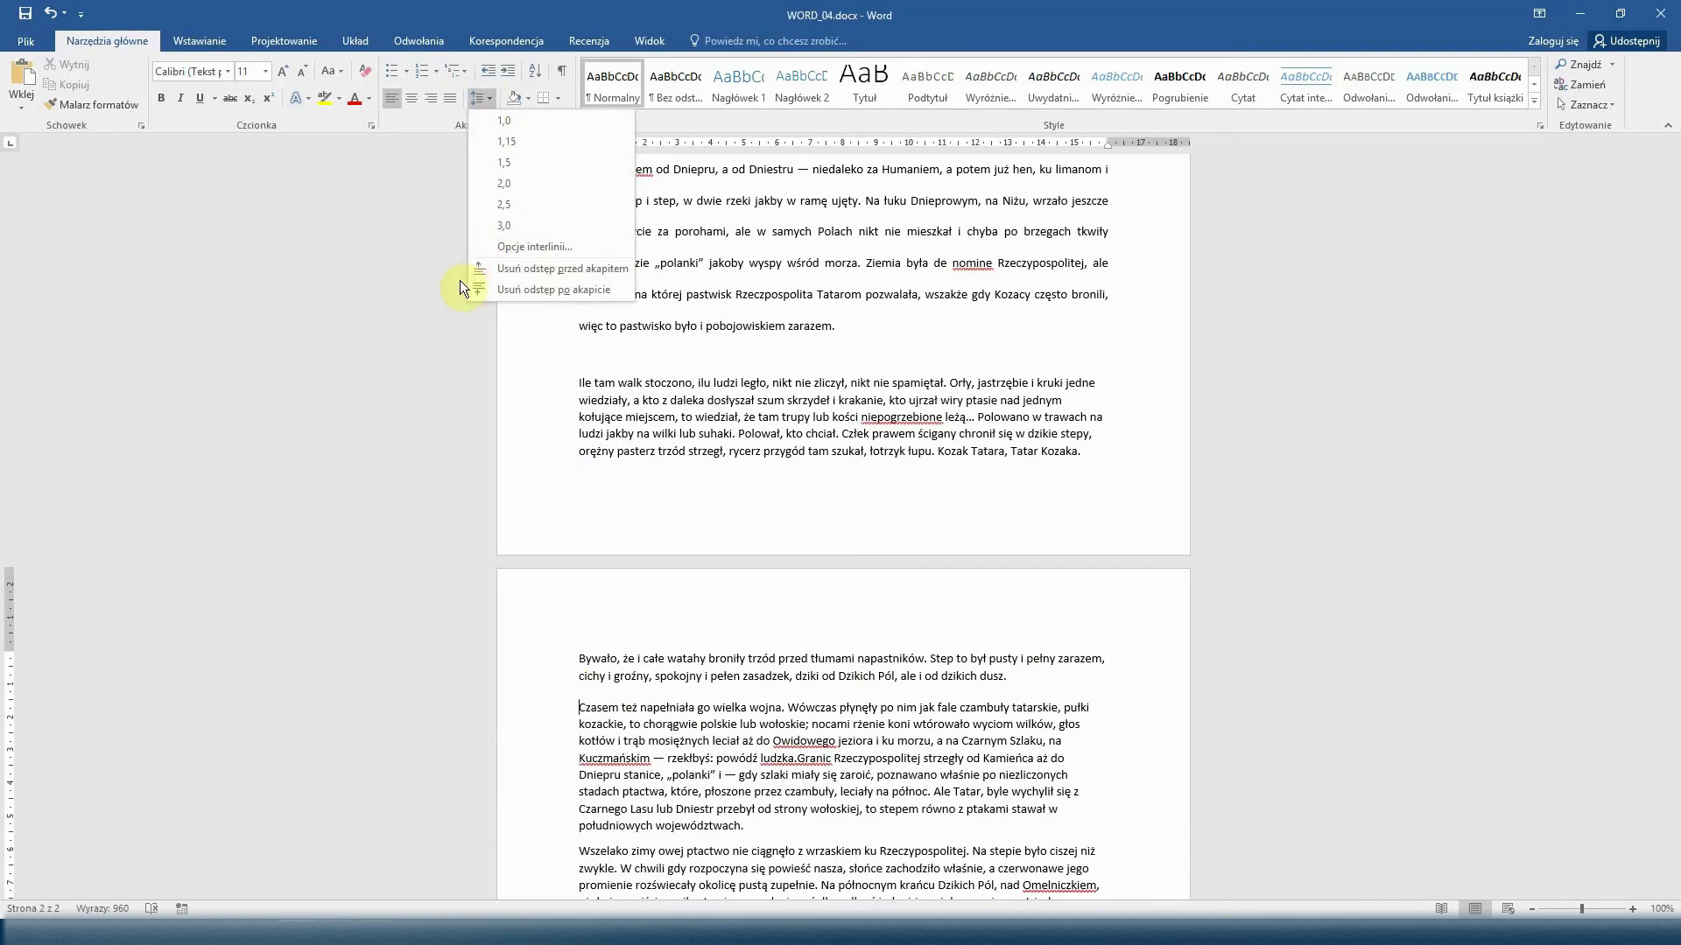
left_click(481, 292)
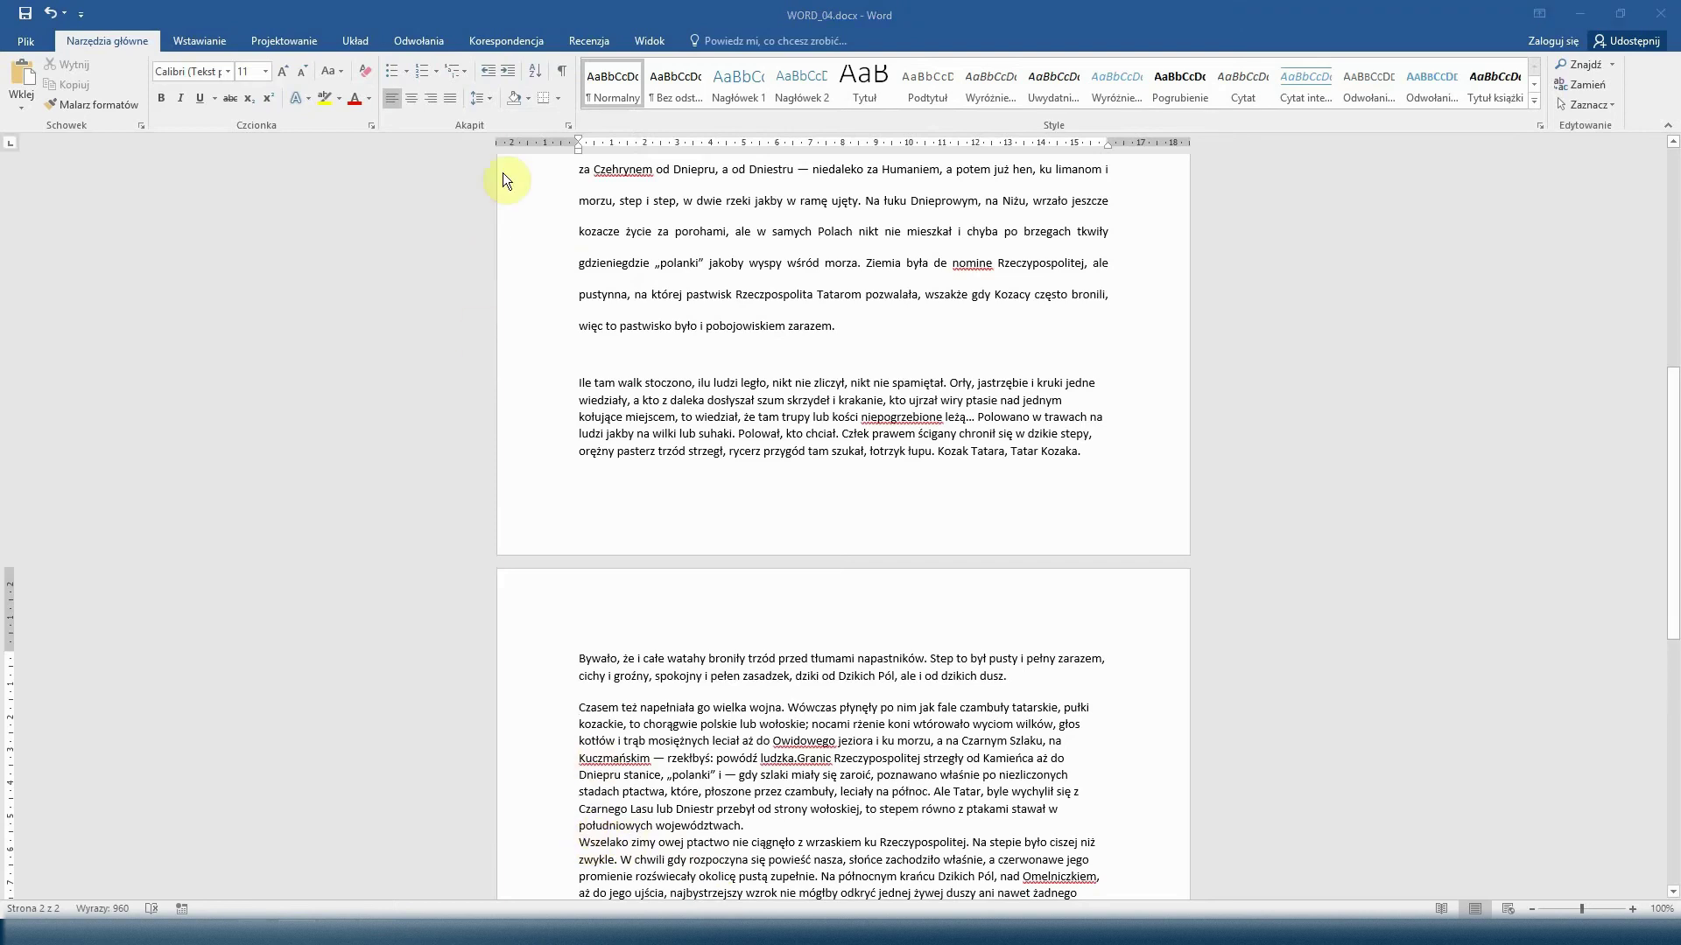
left_click(490, 102)
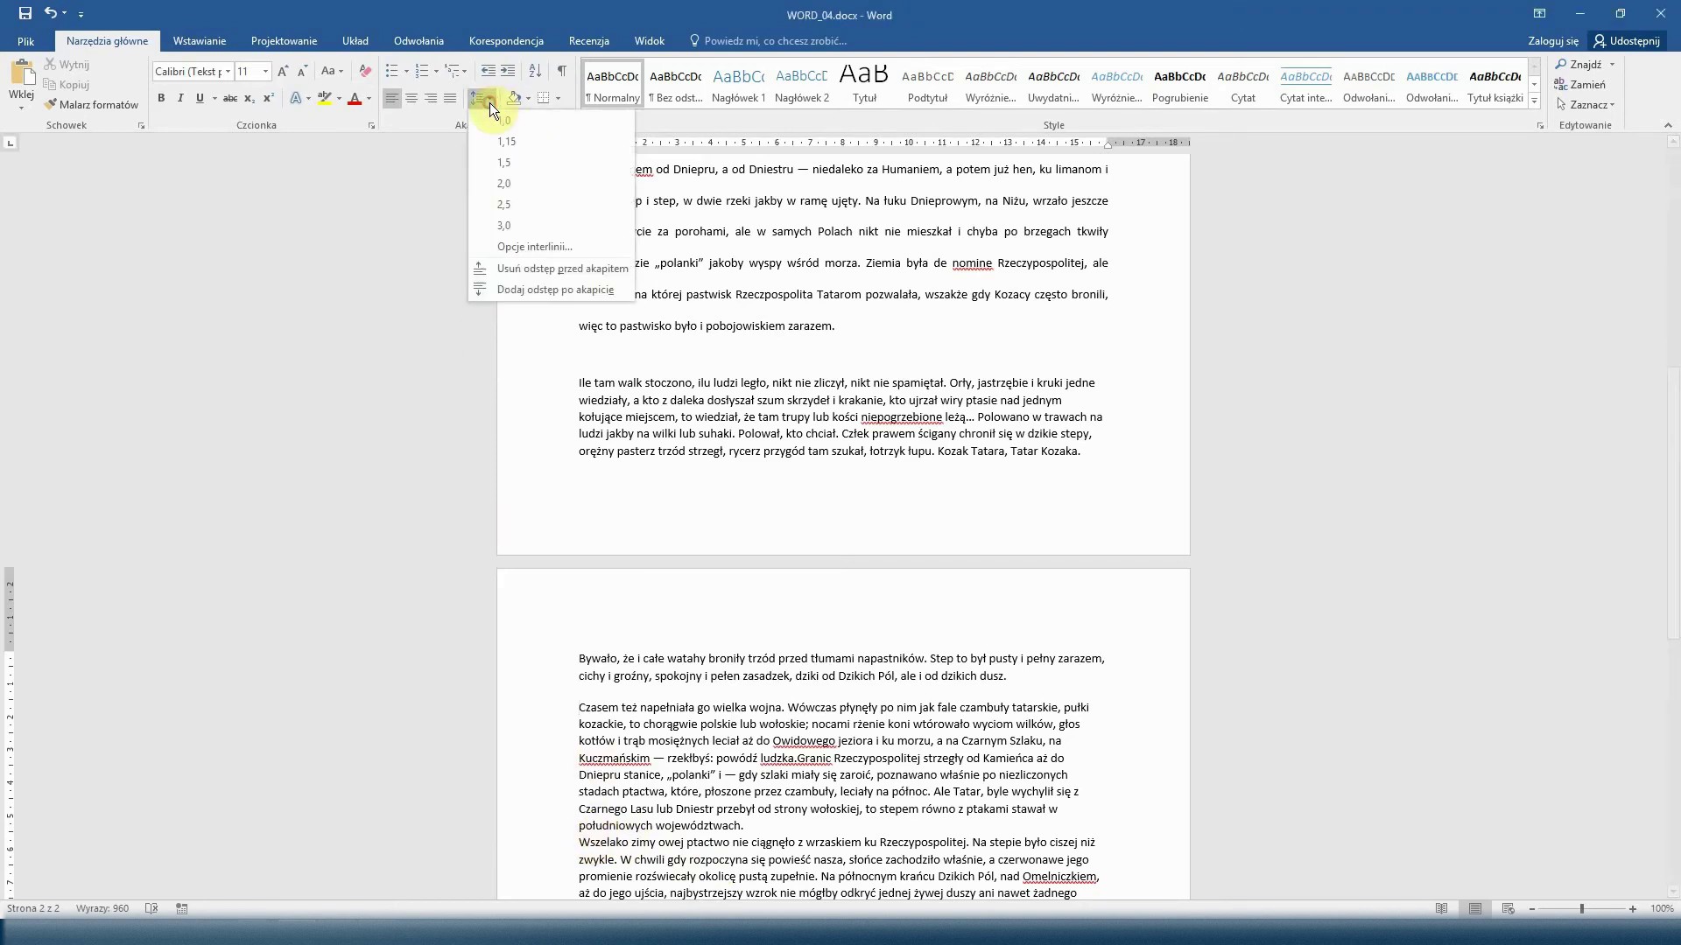
In the Paragraph dialog, set Before 12 pt, After 6 pt and 1,5 lines spacing.
left_click(519, 249)
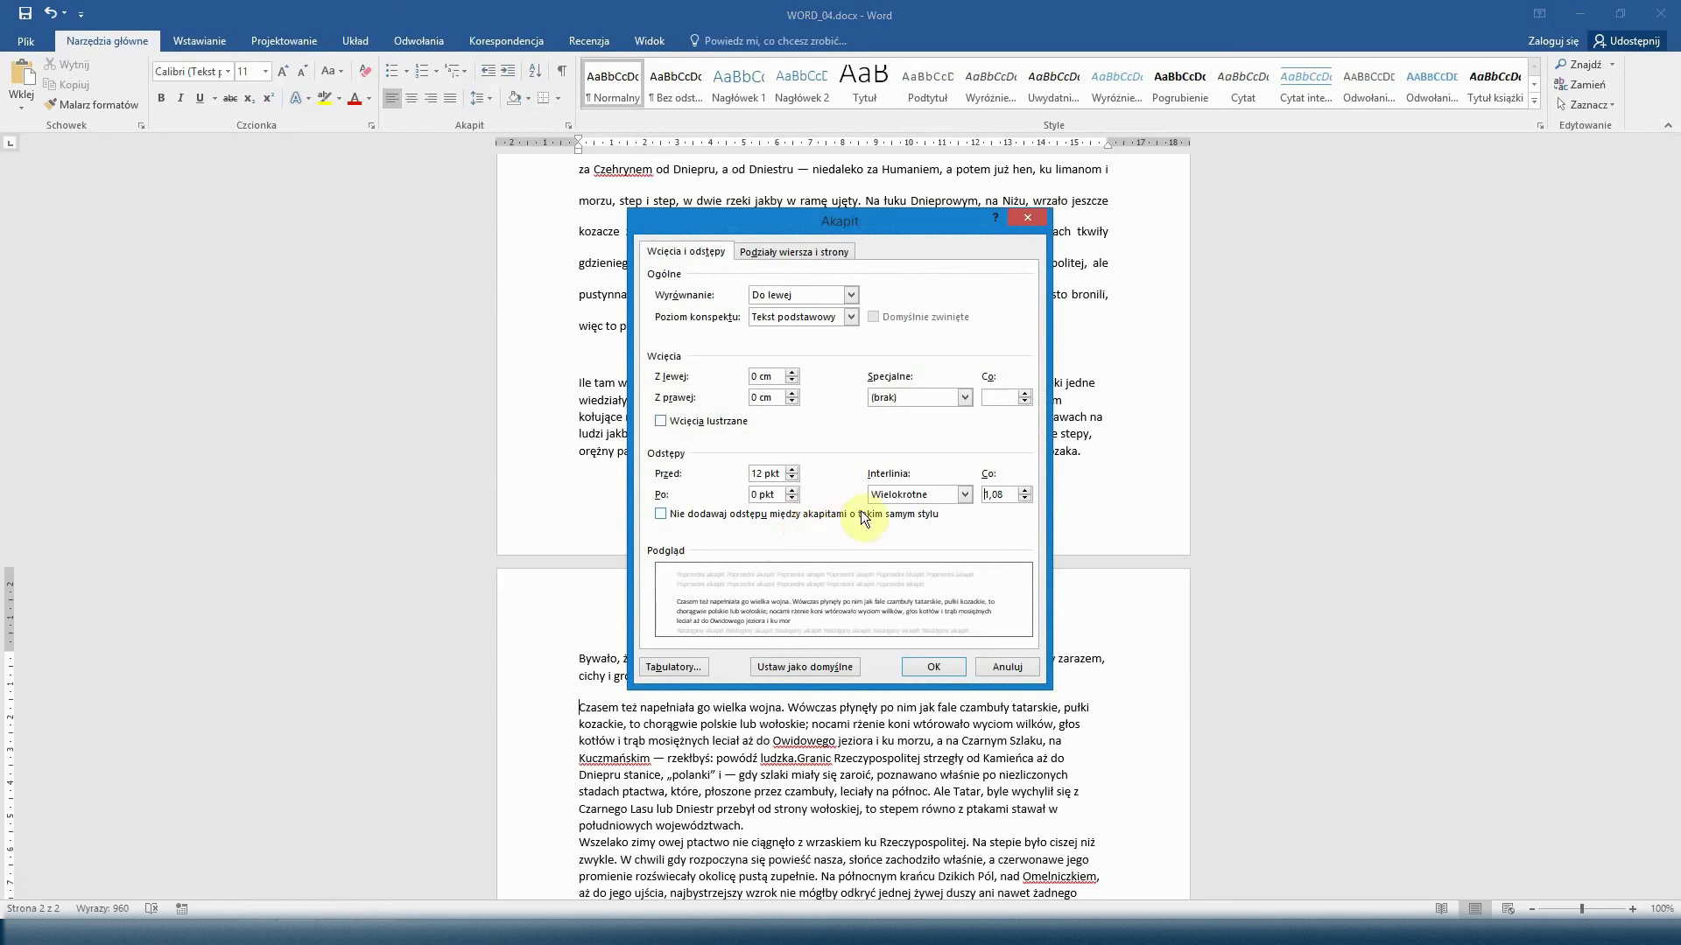
left_click(792, 478)
left_click(791, 478)
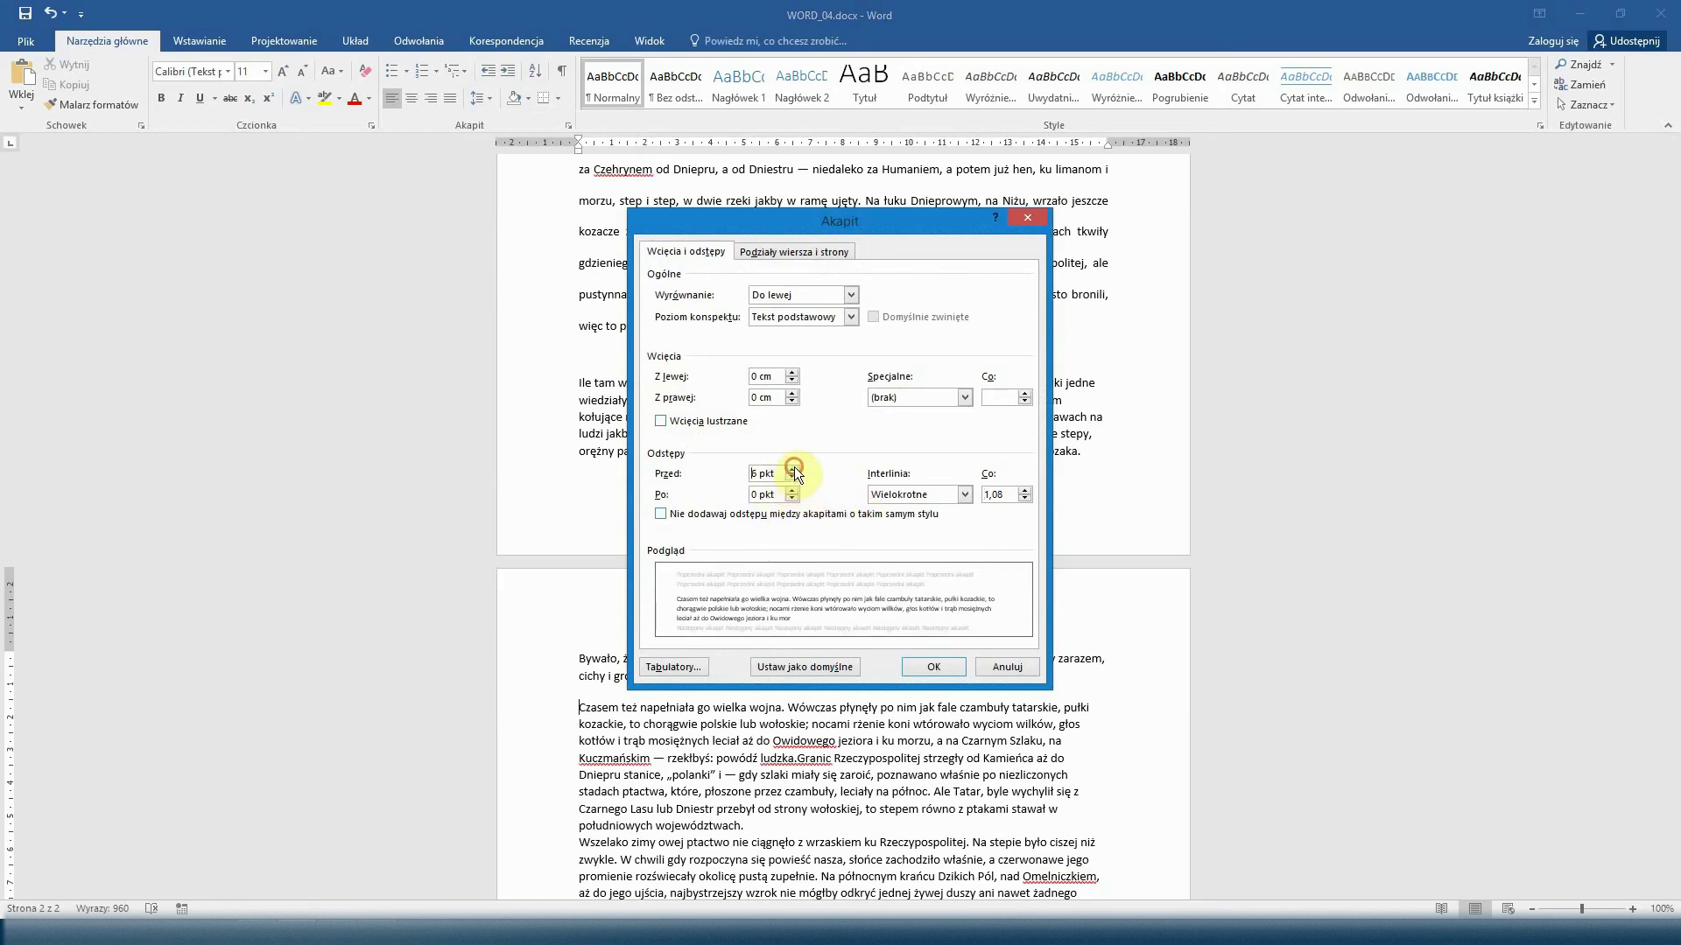
left_click(792, 469)
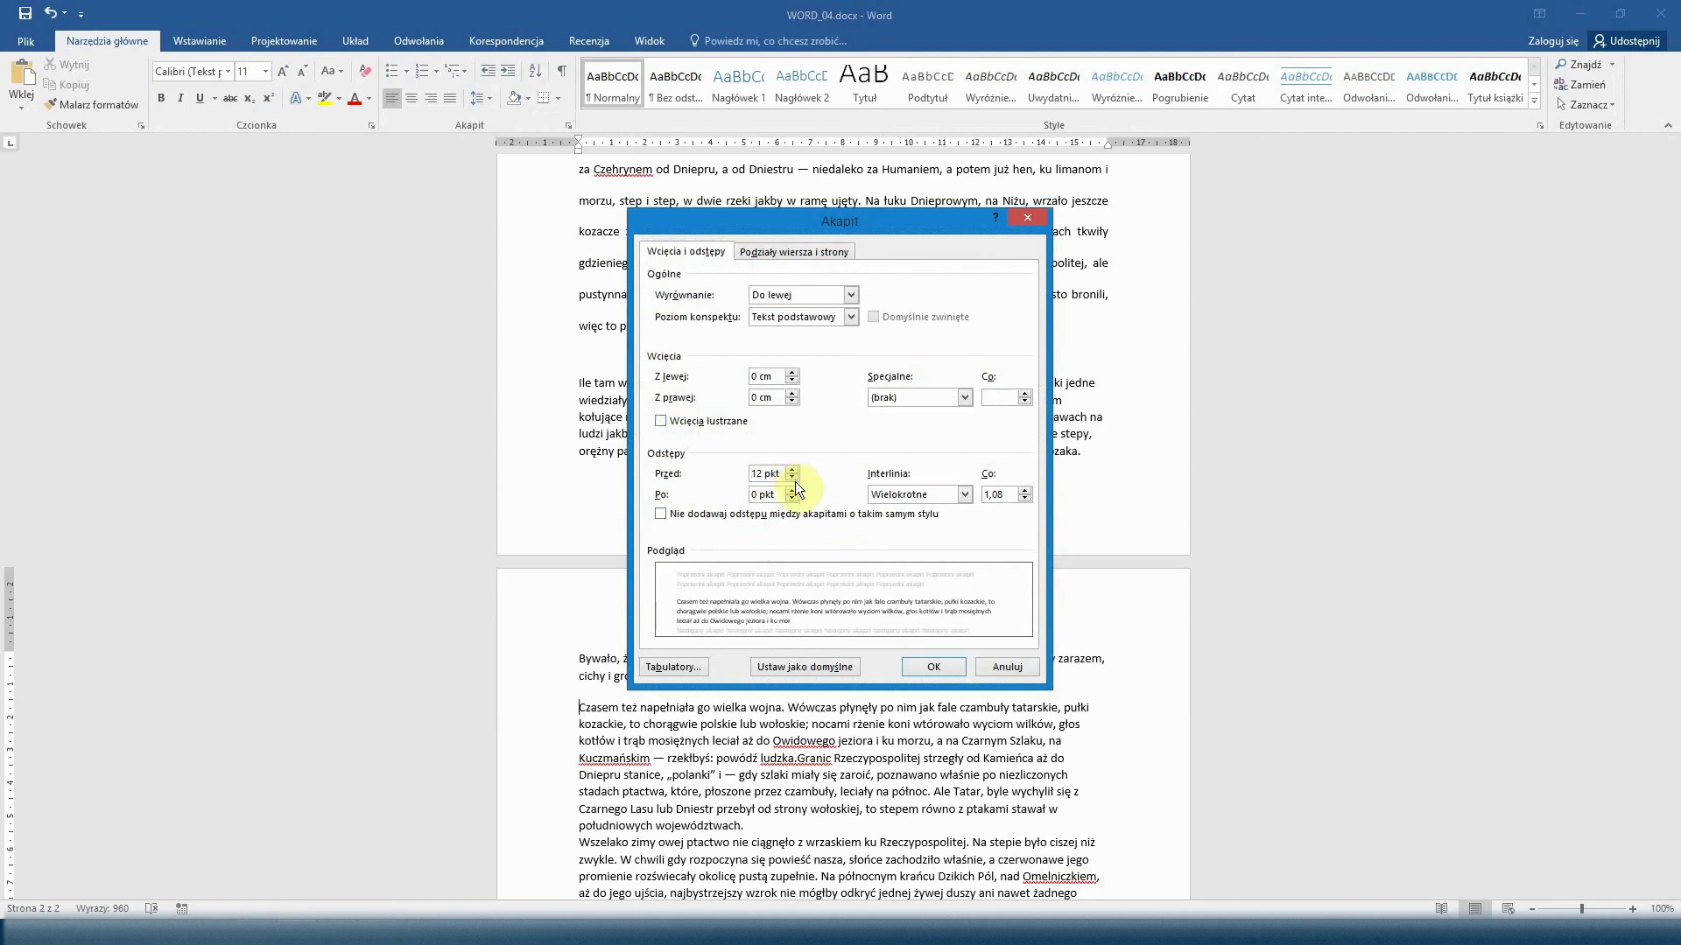
left_click(793, 488)
left_click(793, 489)
left_click(794, 499)
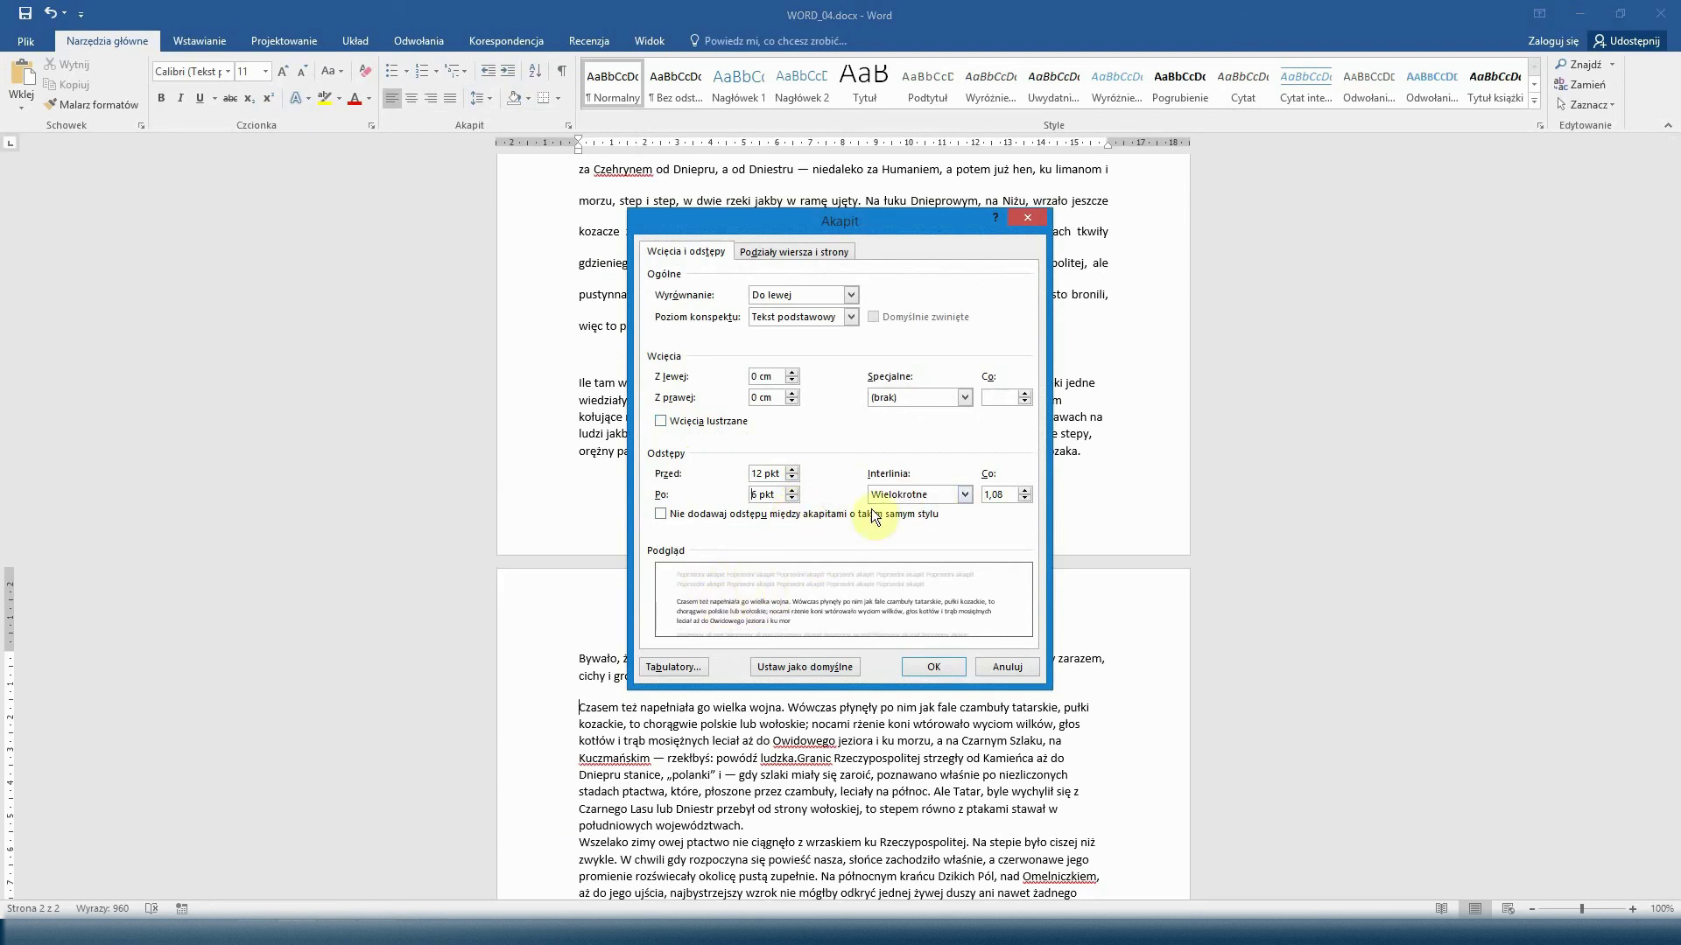
left_click(932, 499)
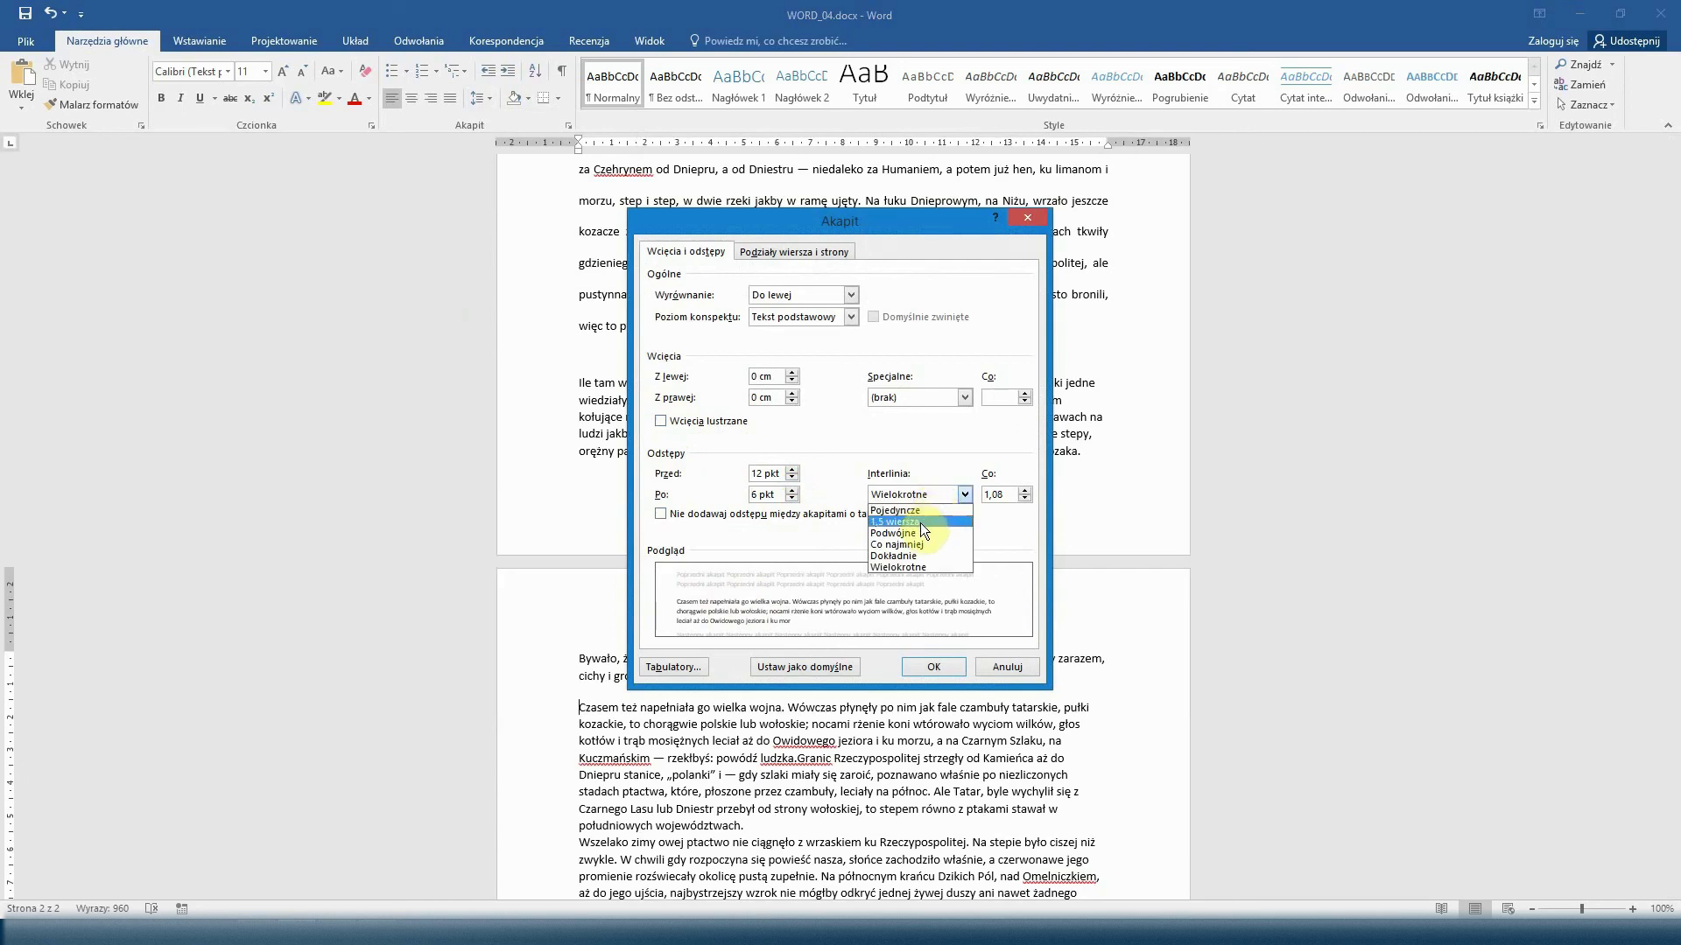
left_click(921, 523)
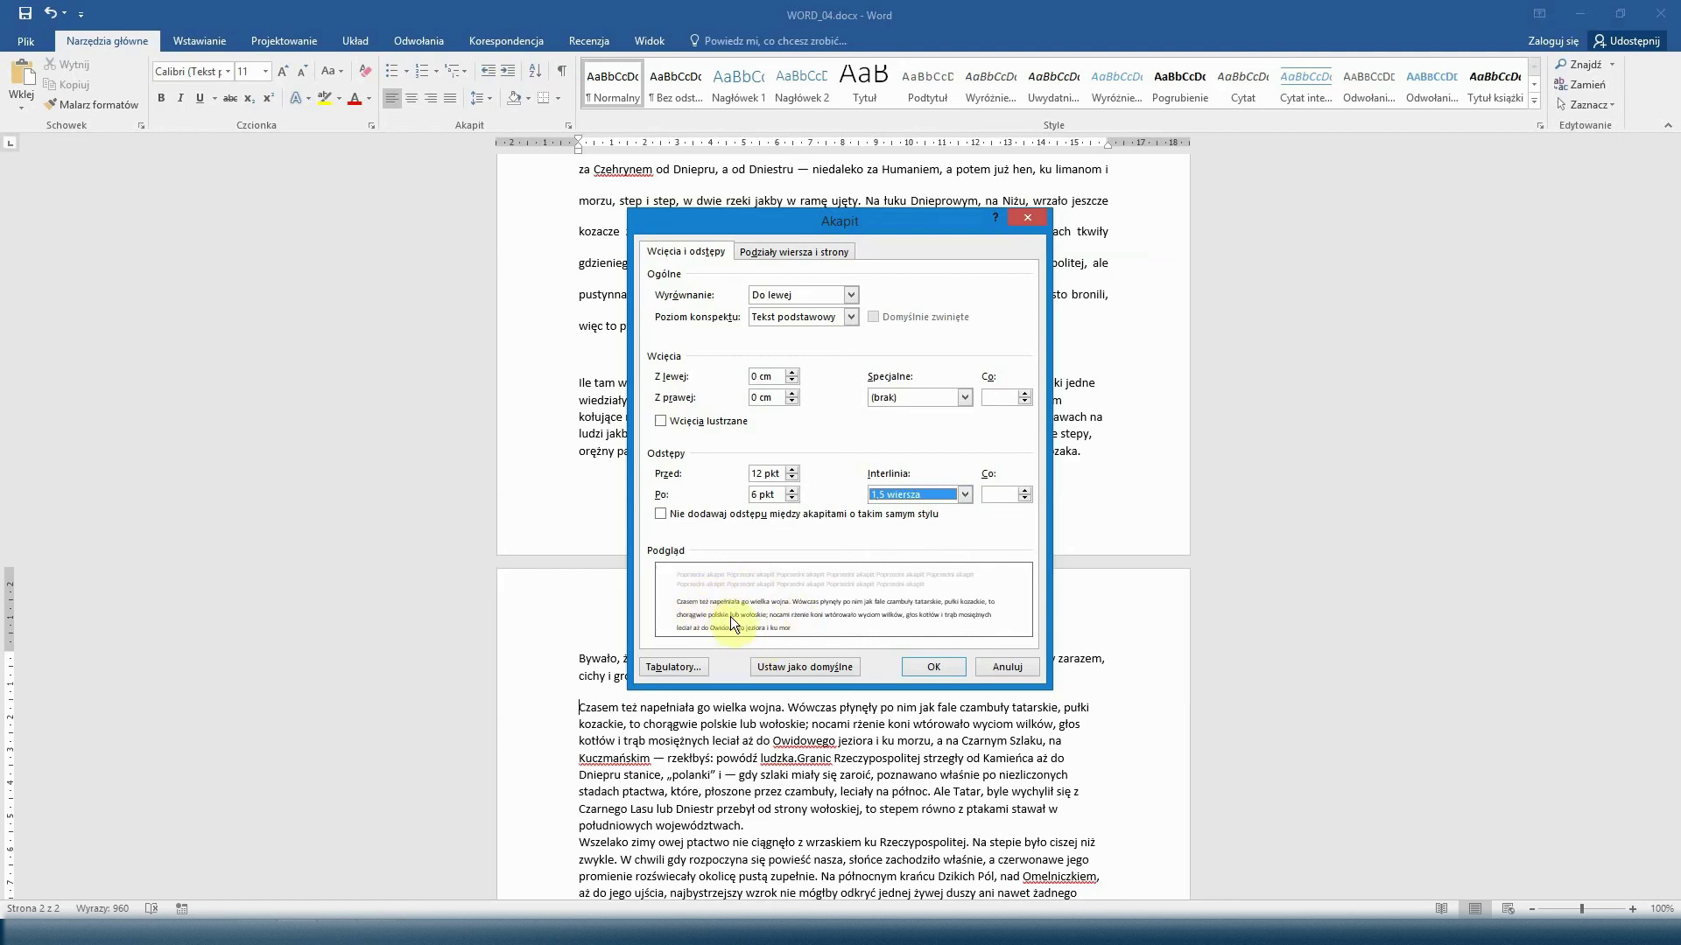
left_click(931, 672)
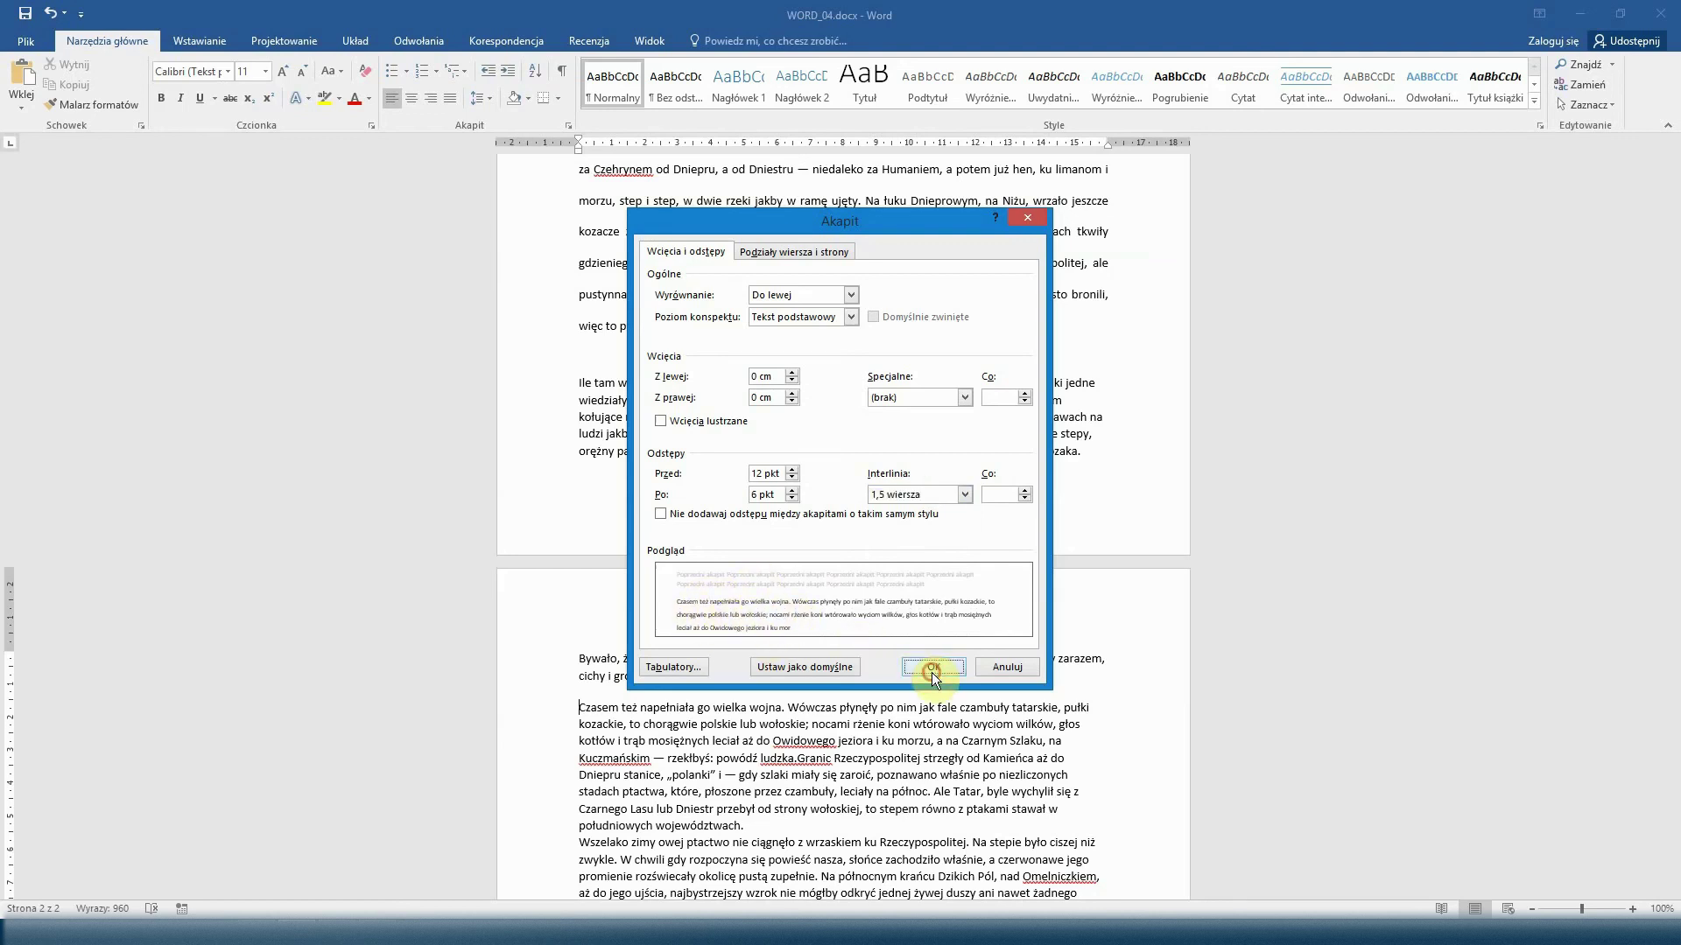